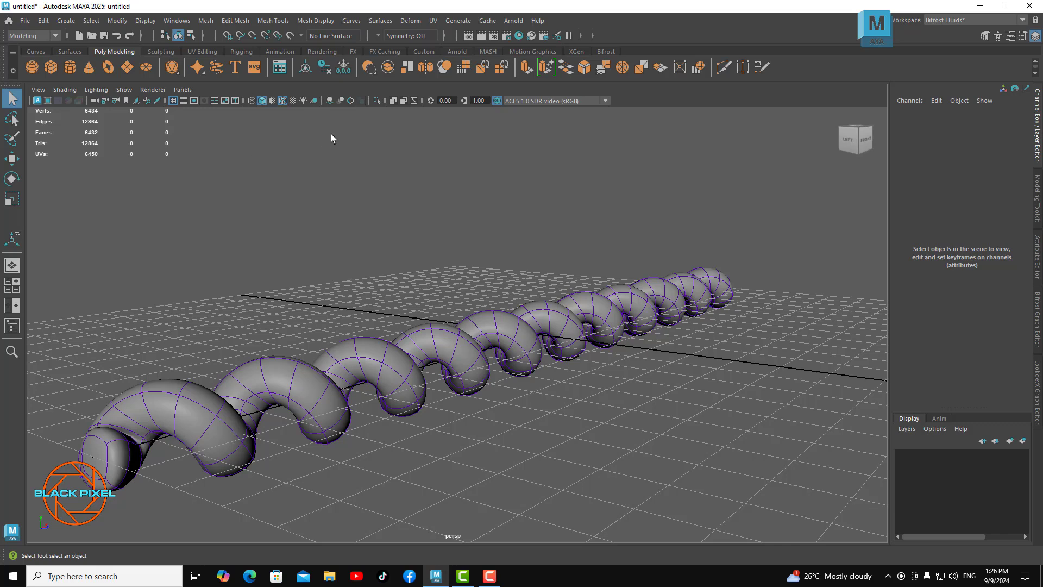
- Close the Curves menu unused and start a new empty scene, discarding the coiled spring
left_click(353, 22)
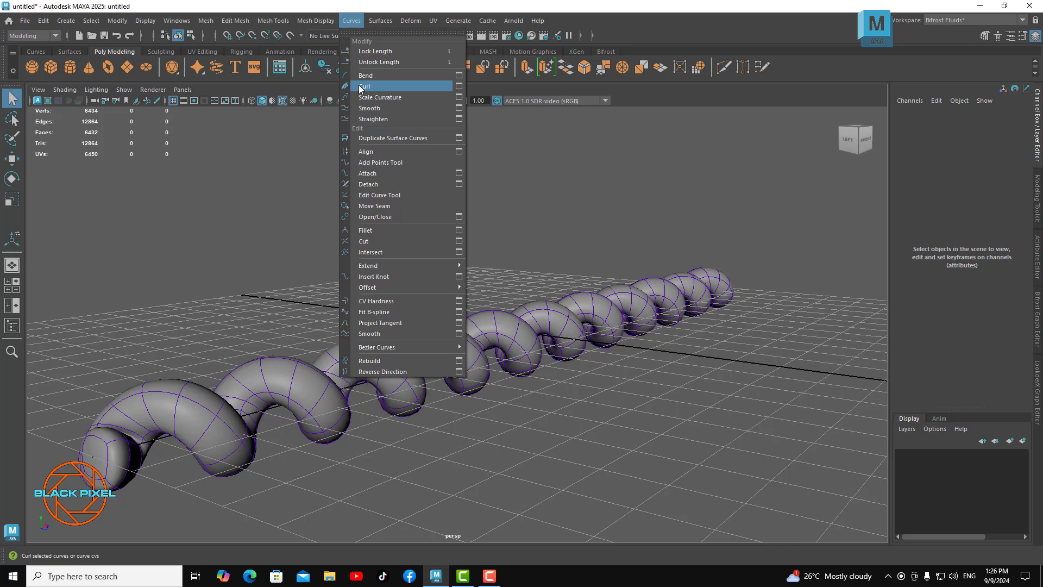
left_click(295, 178)
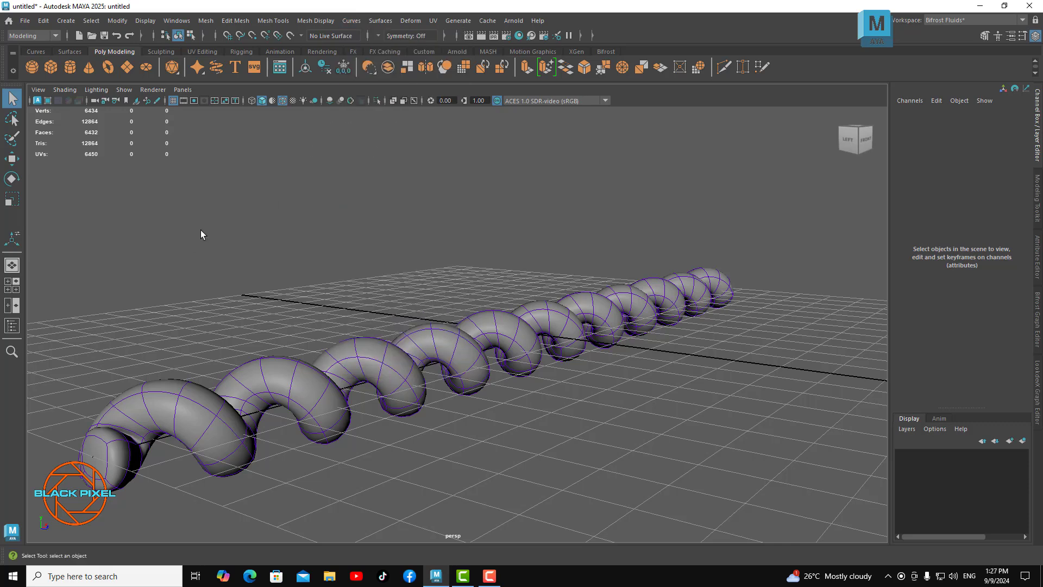
left_click(25, 21)
left_click(43, 35)
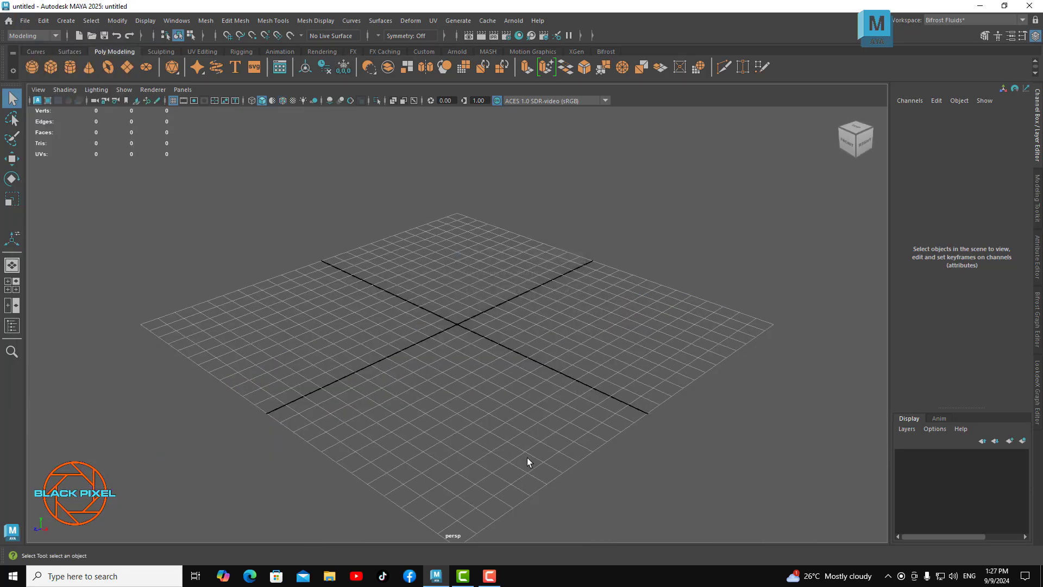
- Draw a straight two-point CV curve from the grid's left edge to the opposite edge
left_click_drag(527, 460, 538, 460, "alt")
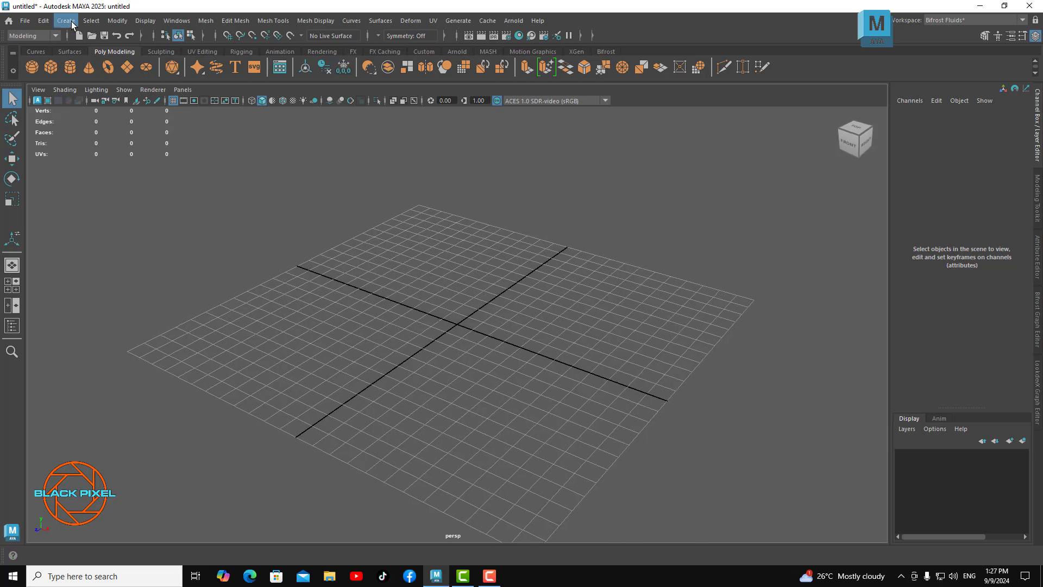
left_click(66, 20)
mouse_move(89, 105)
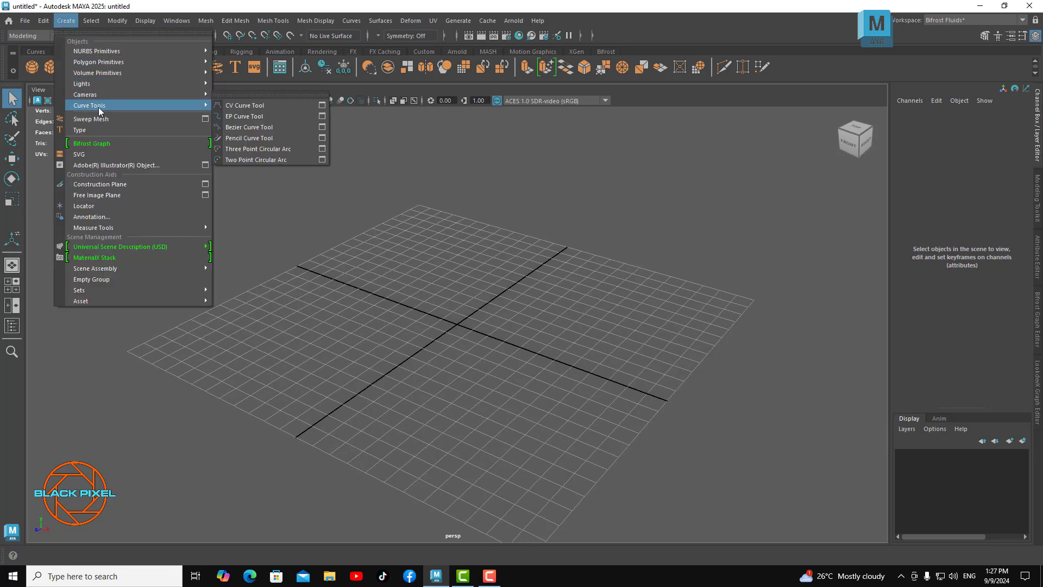
left_click(229, 112)
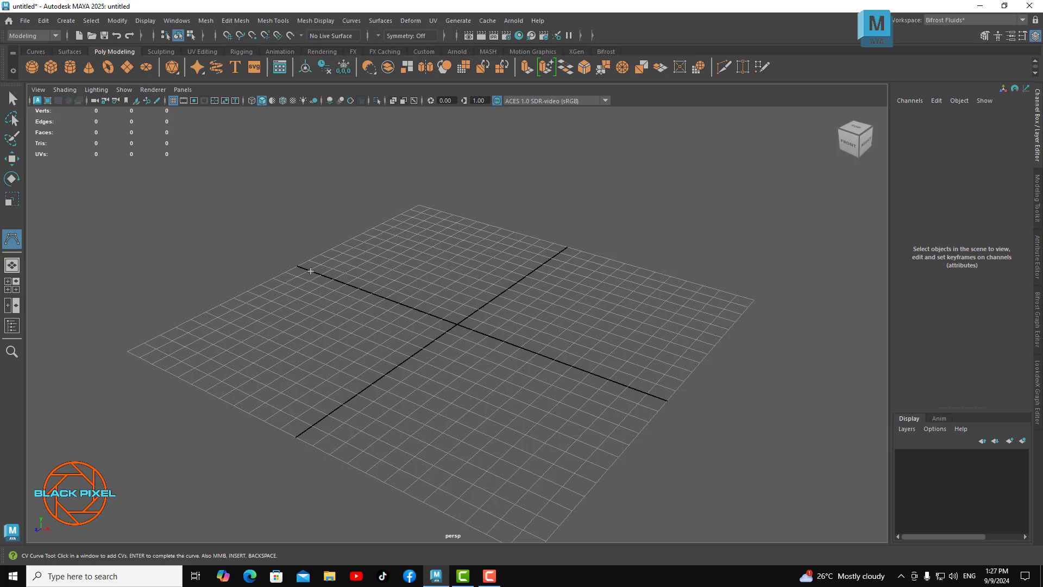
left_click(299, 265)
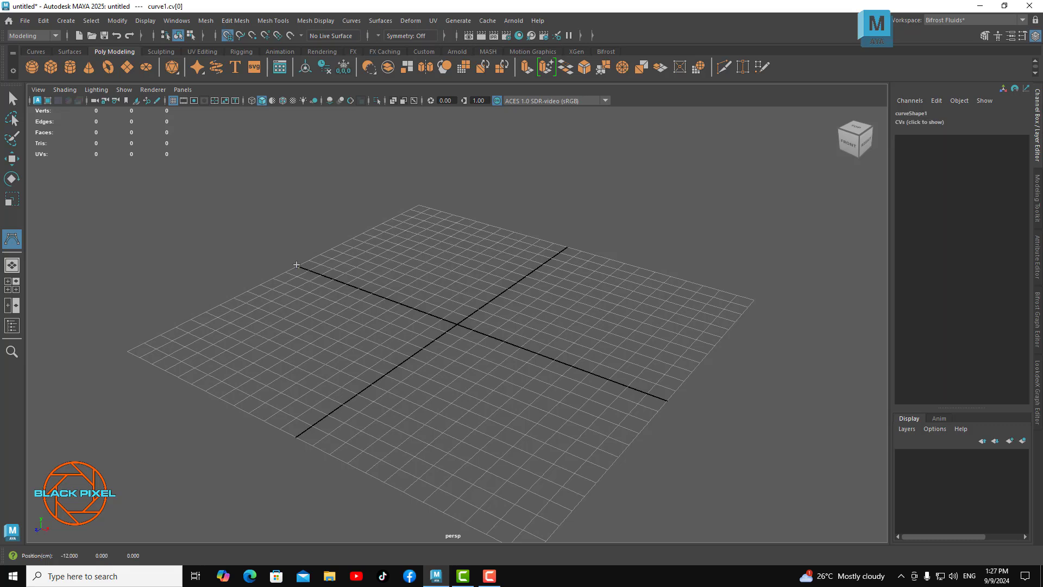
left_click(667, 400)
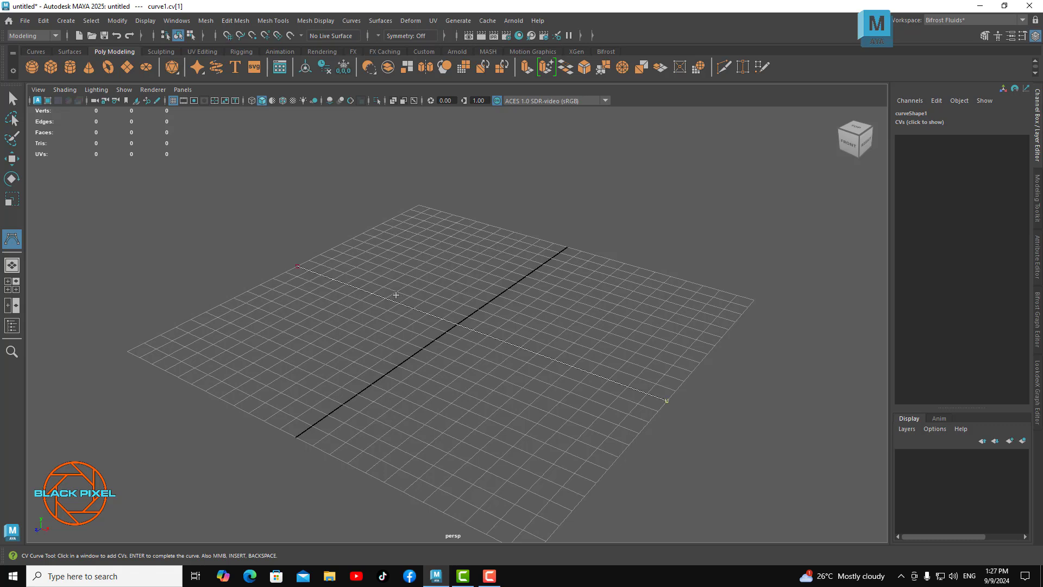
key("Return")
key("q")
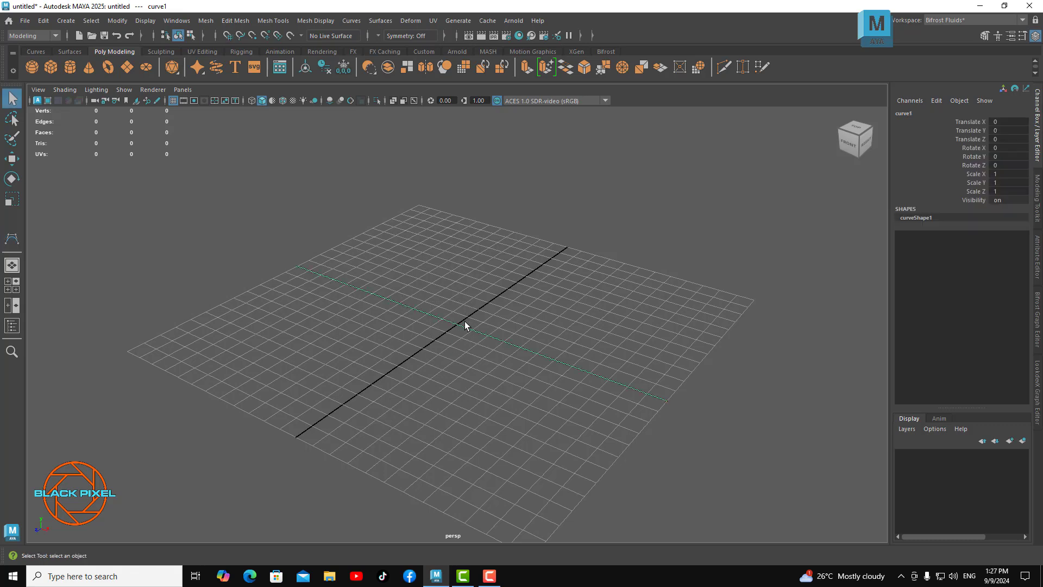
left_click_drag(454, 324, 437, 326, "alt")
right_click_drag(438, 325, 589, 382, "alt")
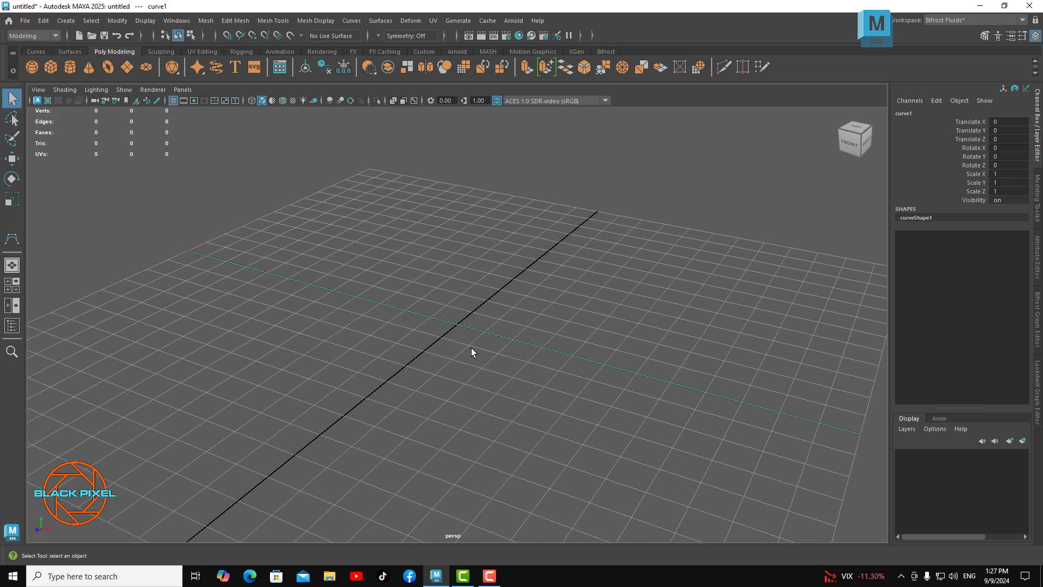
right_click_drag(480, 333, 415, 288)
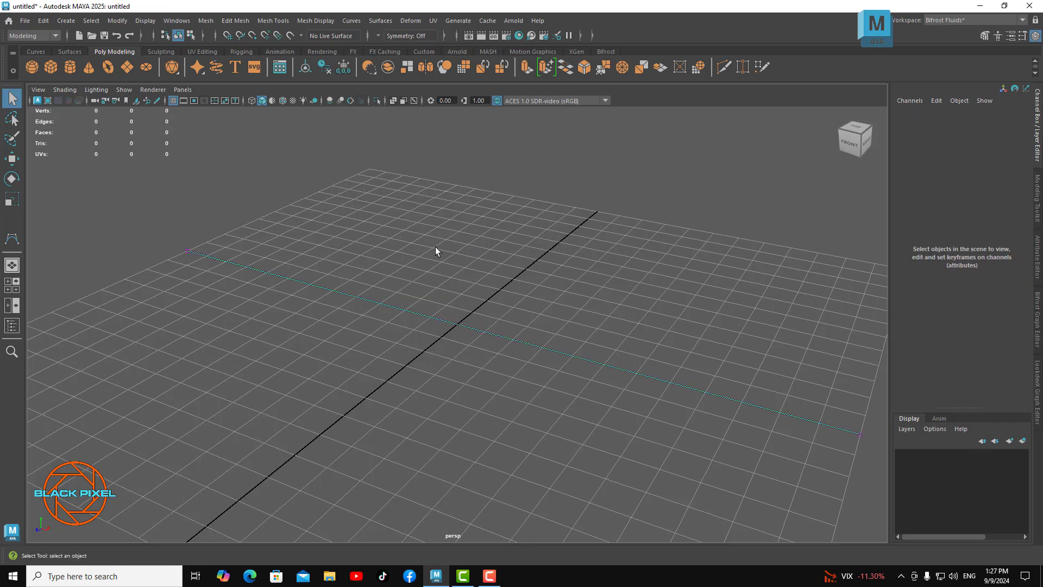
mouse_move(436, 287)
right_mouse_down()
mouse_move(446, 297)
mouse_move(459, 280)
right_mouse_up()
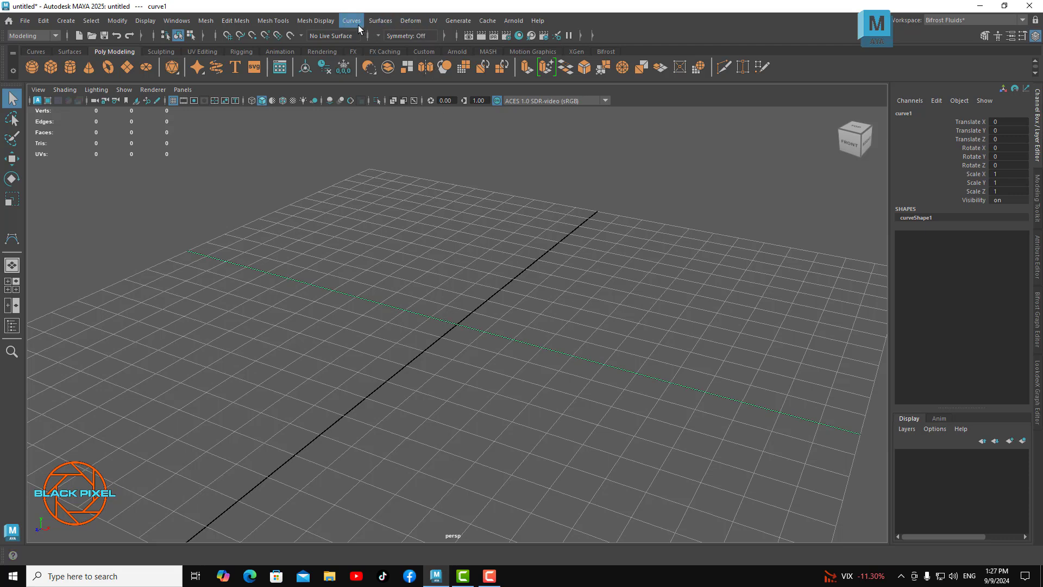
left_click(351, 21)
left_click(371, 78)
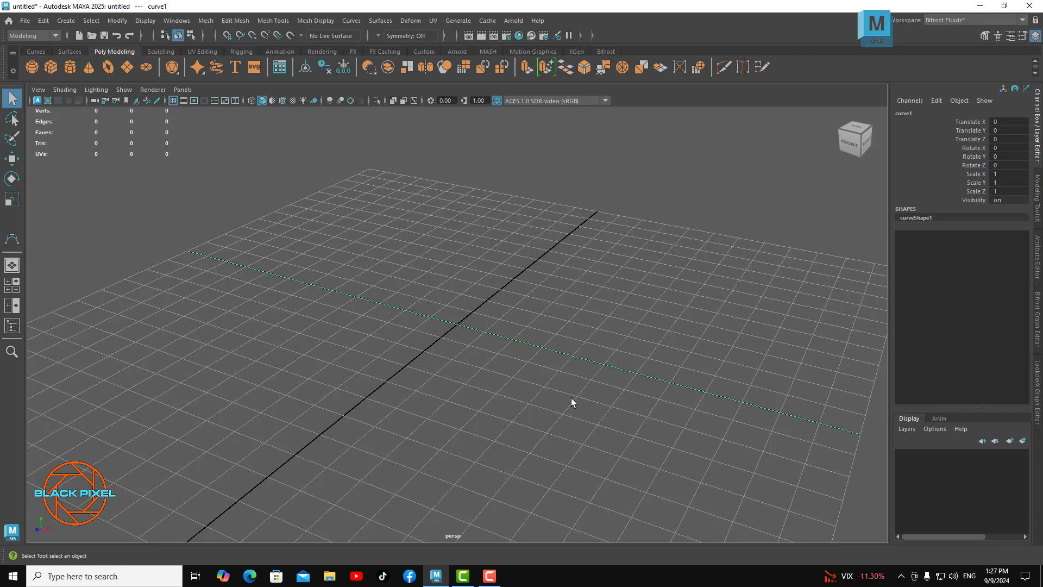
mouse_move(550, 403)
left_mouse_down("alt")
mouse_move(449, 377)
mouse_move(499, 345)
mouse_move(465, 370)
left_mouse_up("alt")
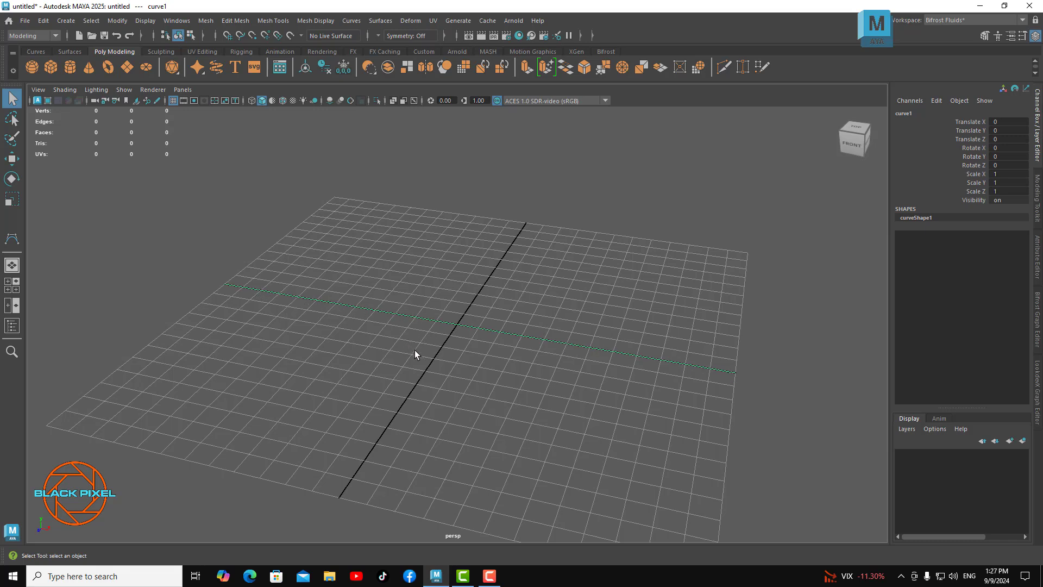
mouse_move(451, 377)
left_mouse_down("alt")
mouse_move(415, 366)
mouse_move(560, 406)
mouse_move(550, 402)
left_mouse_up("alt")
right_click_drag(551, 402, 550, 401, "alt")
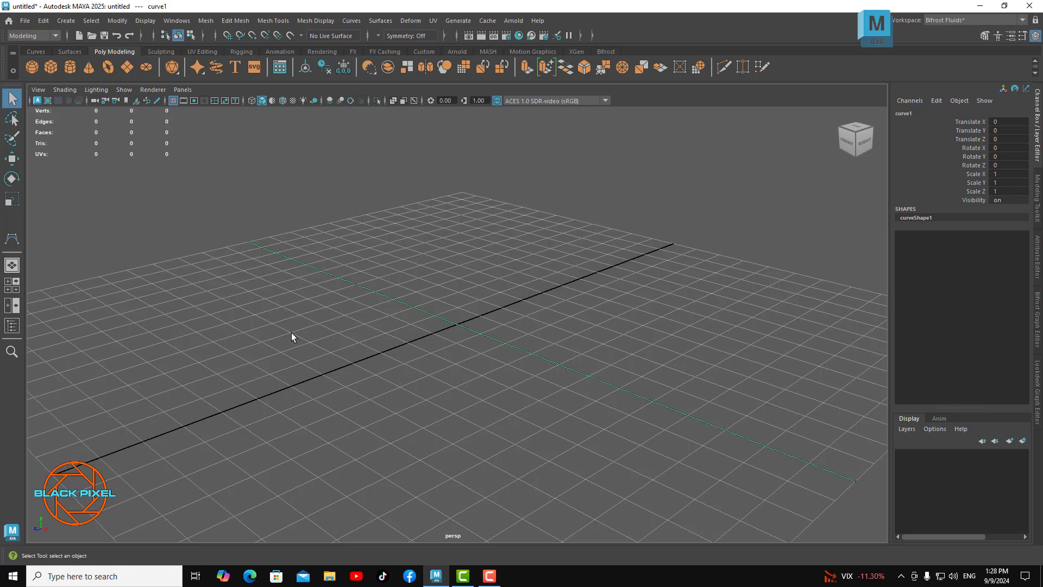
left_click_drag(291, 333, 345, 332, "alt")
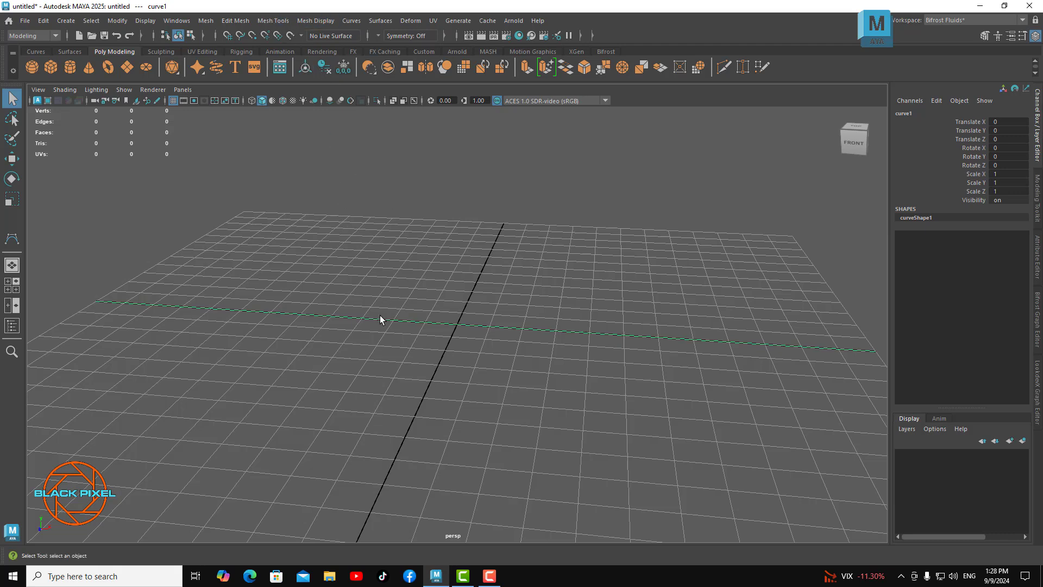
- Rebuild curve1 uniformly with 70 spans at cubic degree, then return to Object Mode
left_click(351, 22)
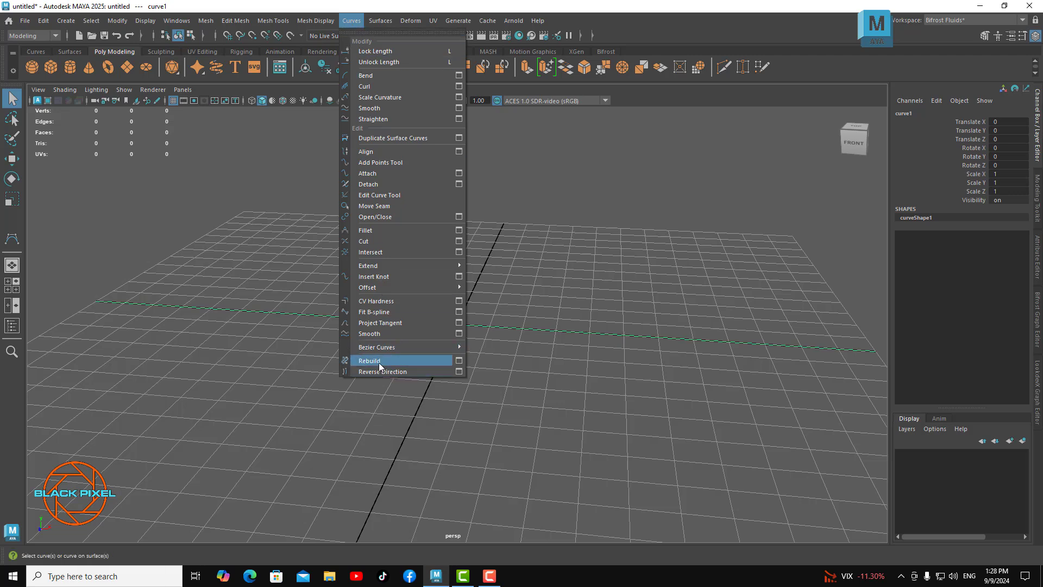
left_click(459, 361)
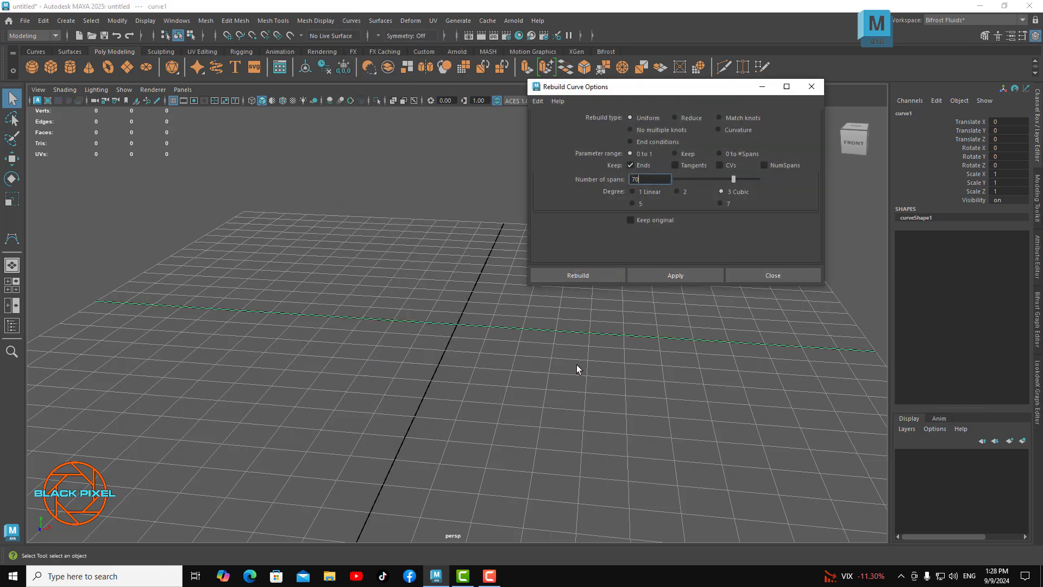
key("Return")
left_click(580, 276)
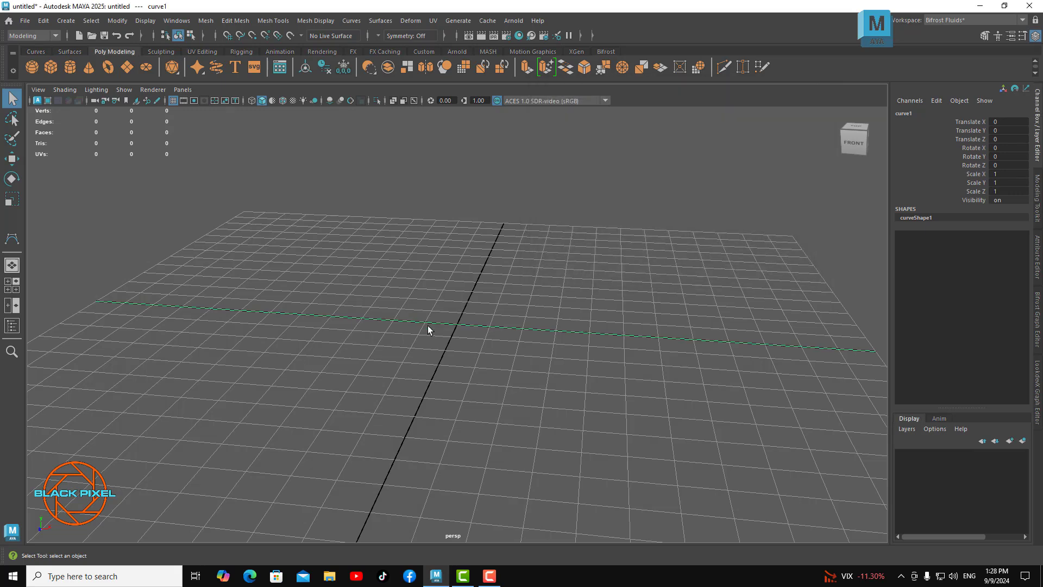
right_click_drag(439, 321, 396, 285)
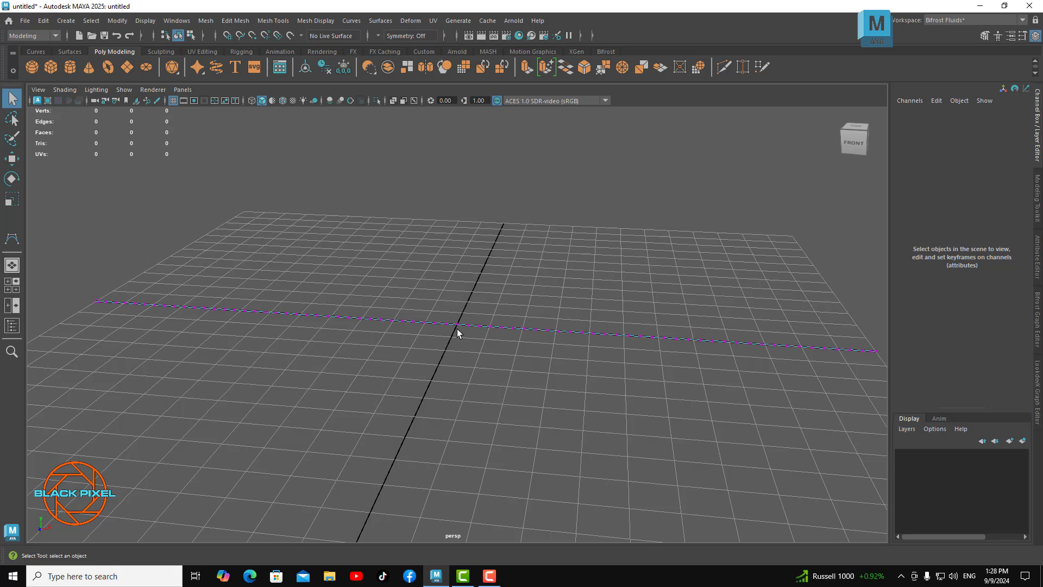
right_click_drag(480, 287, 514, 272)
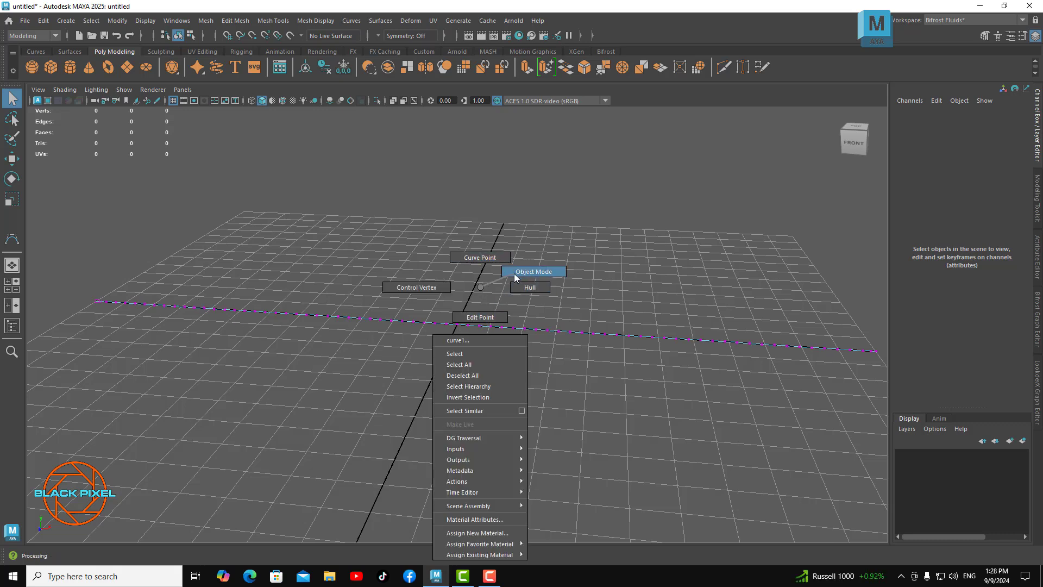
- Apply Curl to curve1, turning it into a sine-like wave with about a dozen crests
left_click(357, 23)
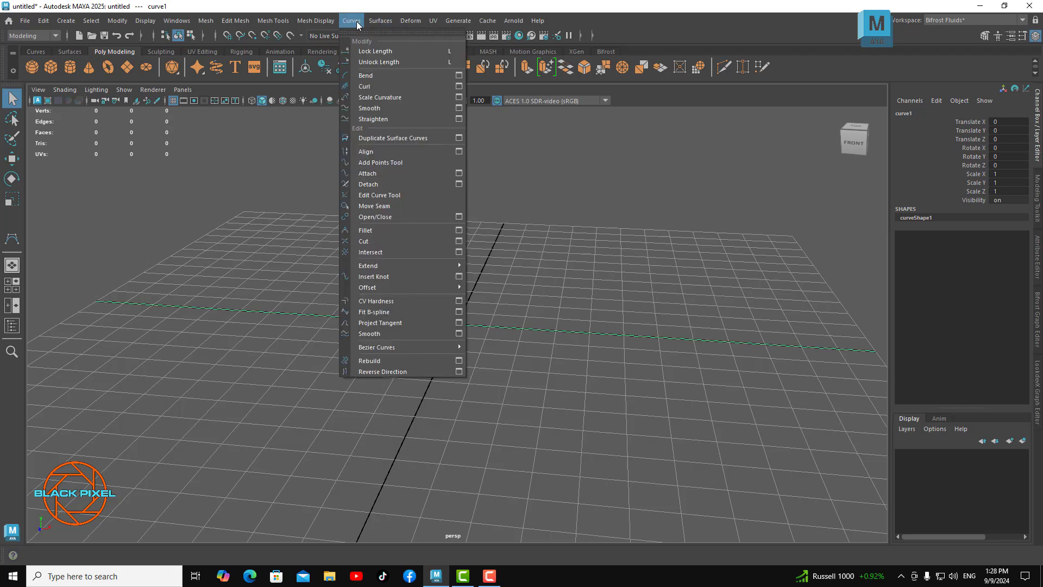
left_click(368, 88)
mouse_move(432, 373)
left_mouse_down("alt")
mouse_move(410, 391)
mouse_move(319, 372)
mouse_move(368, 389)
mouse_move(432, 389)
left_mouse_up("alt")
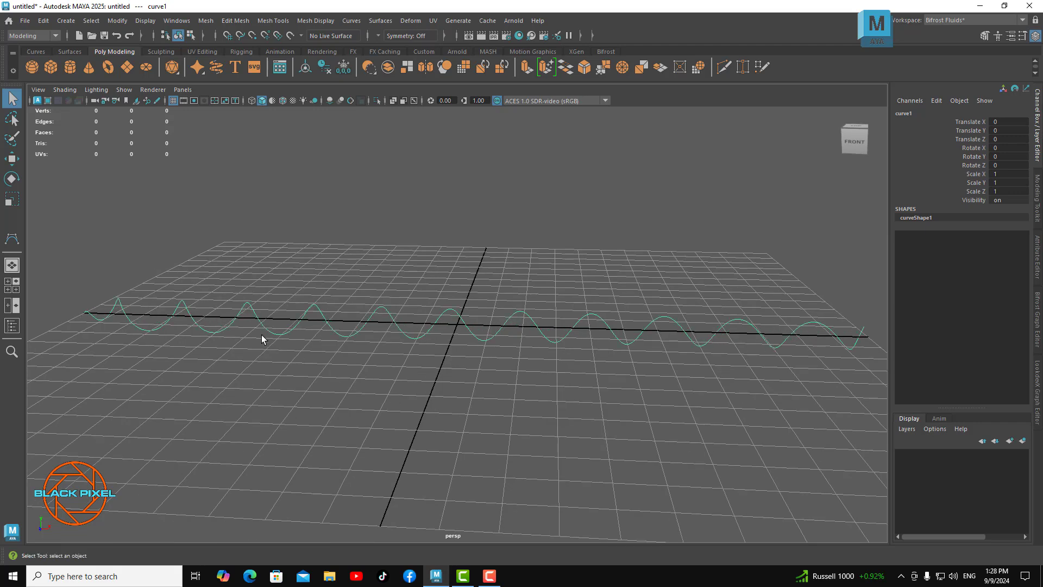
middle_click_drag(289, 337, 359, 329, "alt")
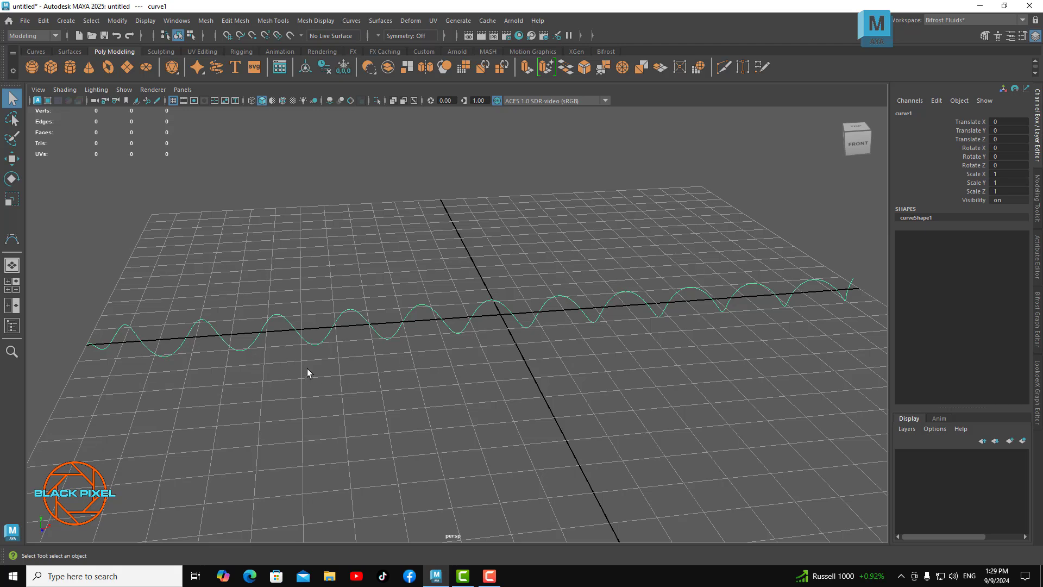
- Create a polygon plane and stand it upright with Rotate Z set to 90
left_click(1008, 270)
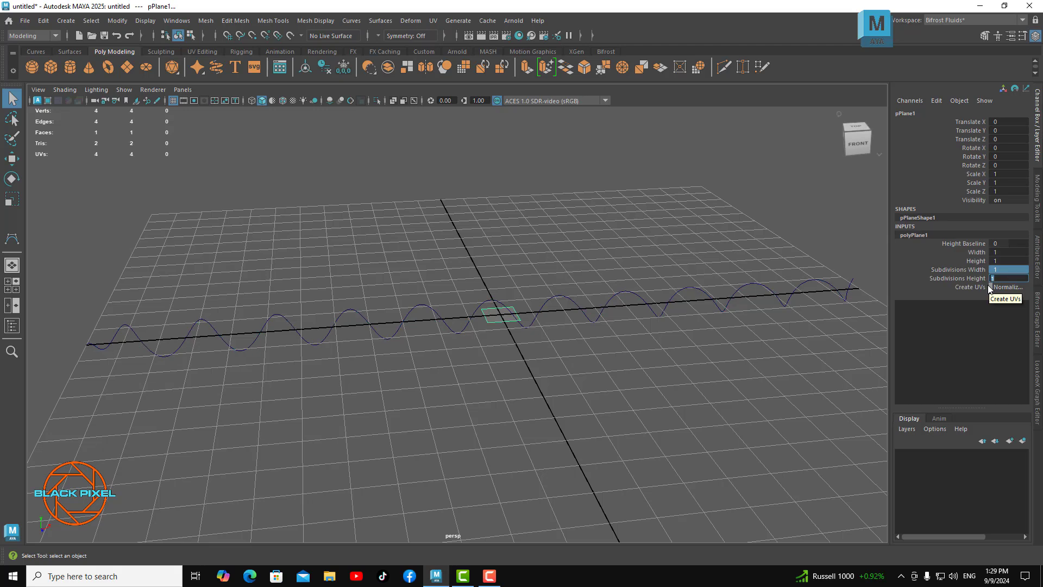
left_click(509, 323)
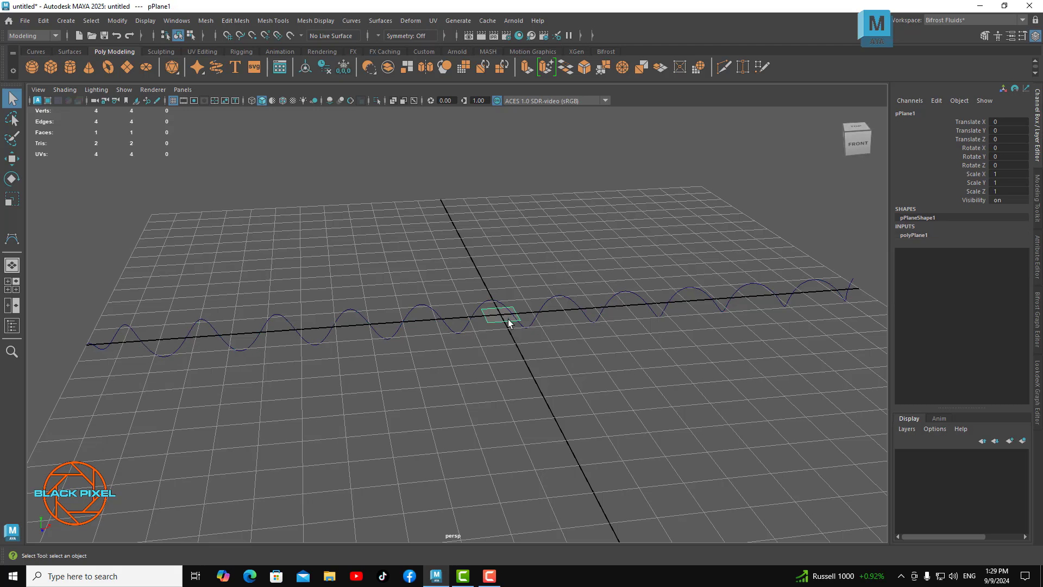
key("w")
key("e")
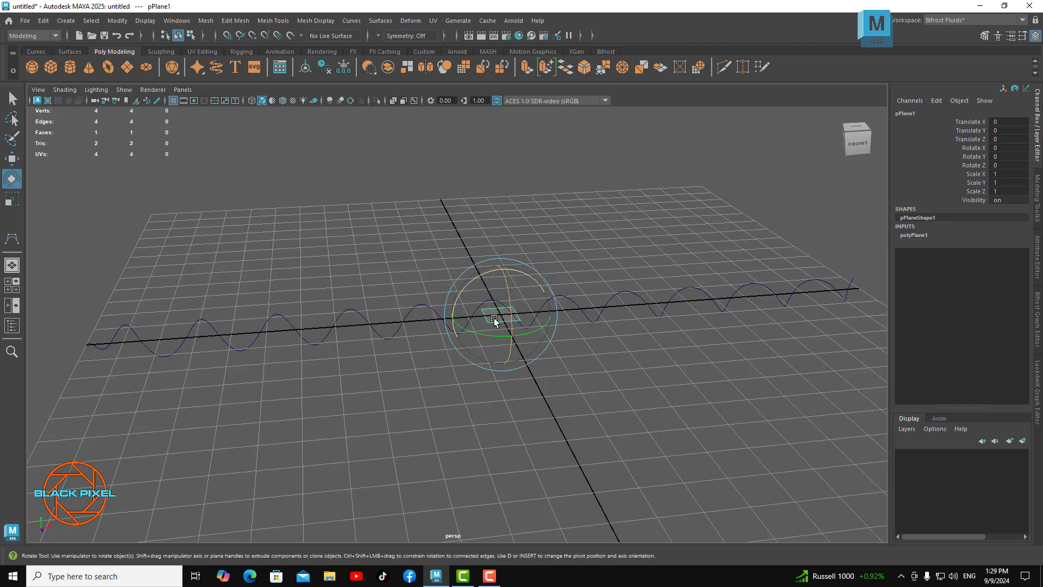
left_click_drag(452, 301, 482, 291)
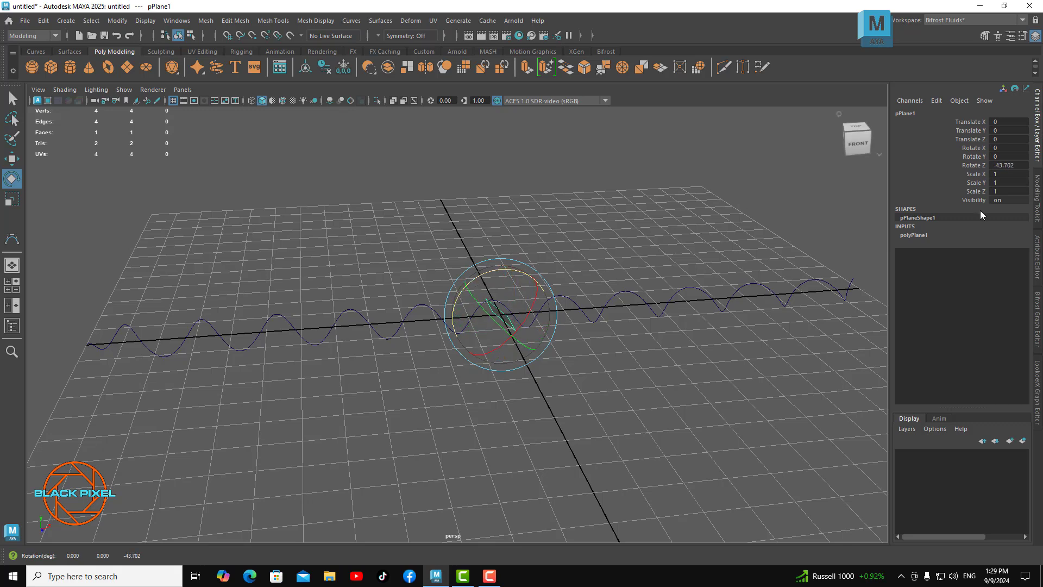
double_click(1004, 166)
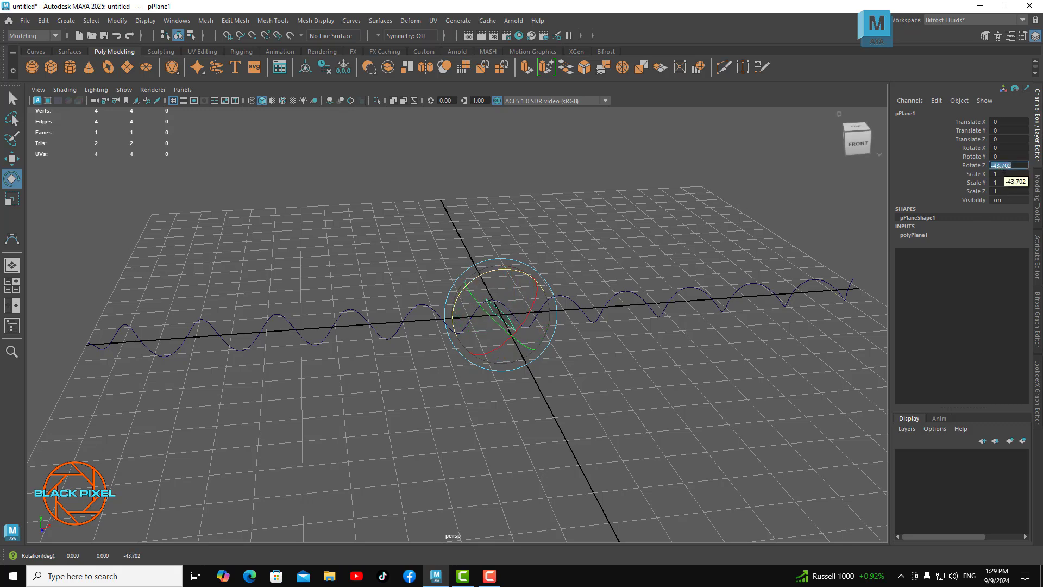
type("90")
key("Return")
- Move pPlane1 left along X to -12.075, at the wave's starting end
type("w")
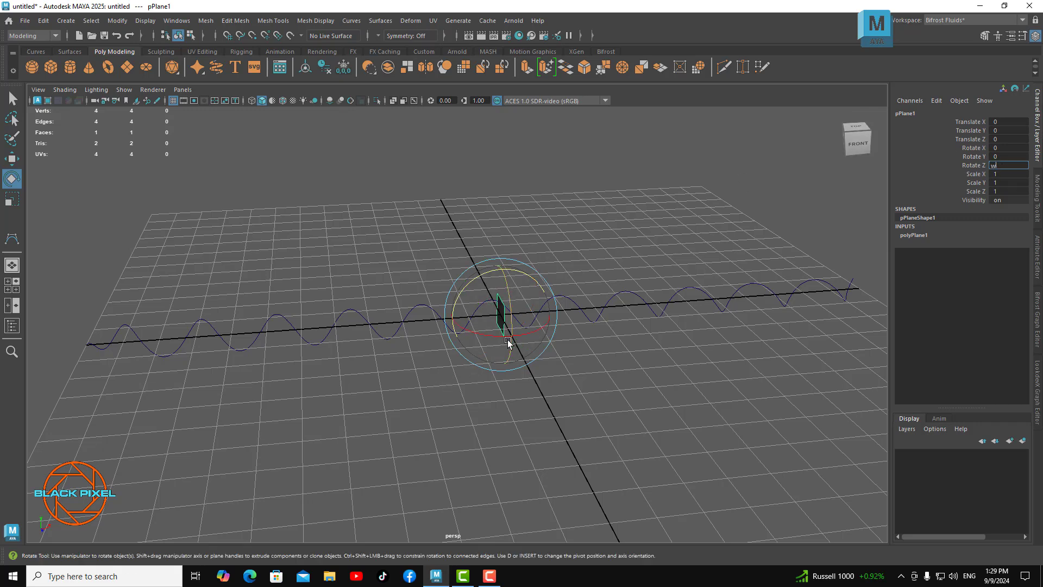
left_click(530, 331)
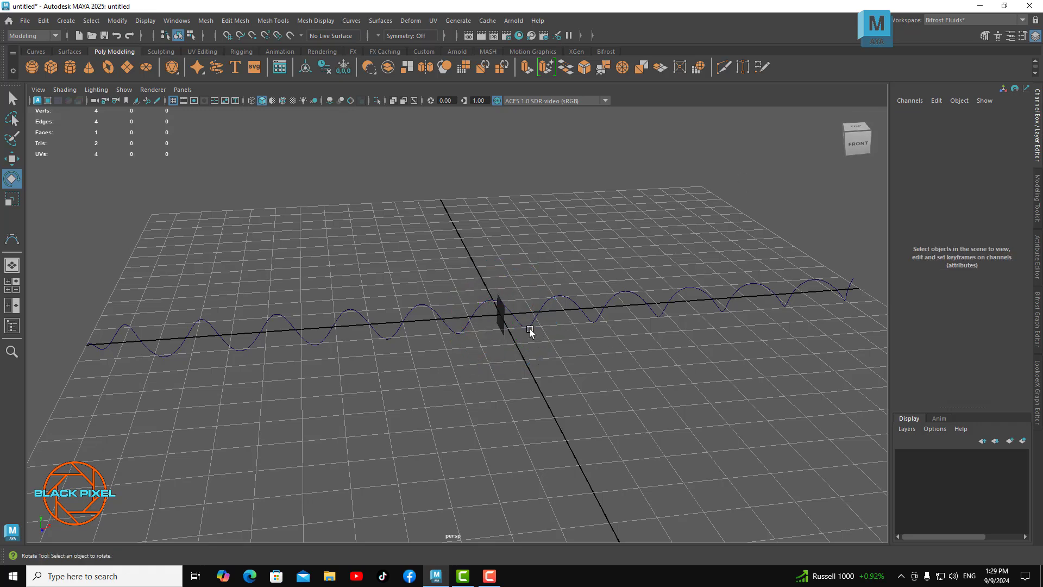
left_click(496, 318)
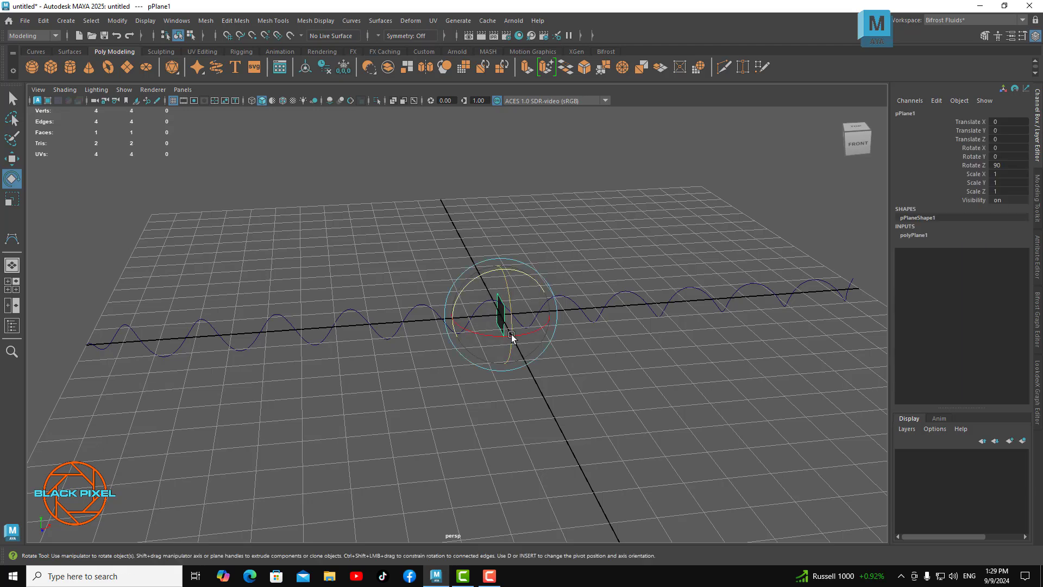
key("w")
mouse_move(554, 326)
left_mouse_down()
mouse_move(124, 302)
mouse_move(141, 299)
left_mouse_up()
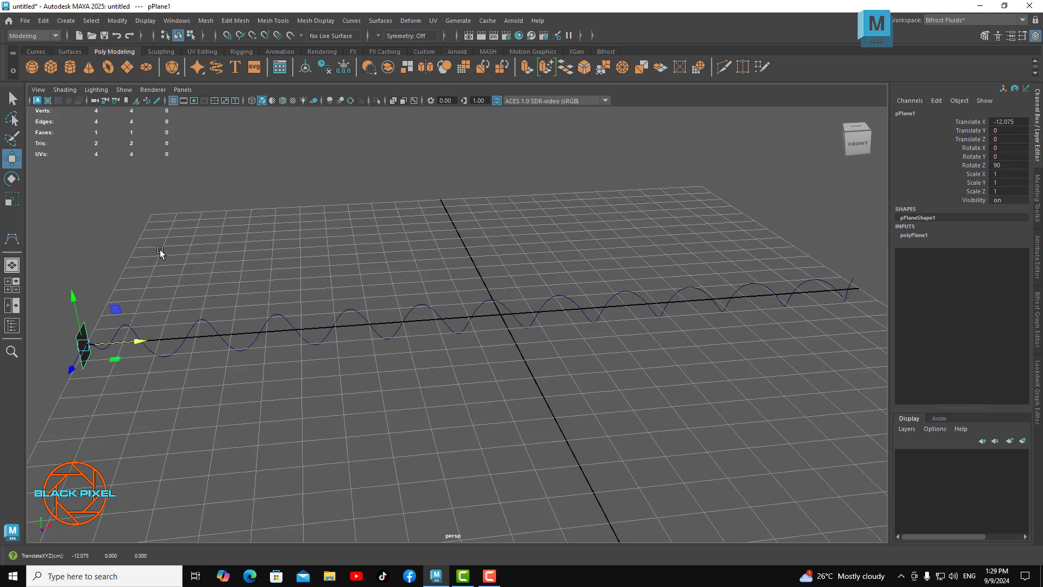
- Select pPlane1's face f[0] in Face mode, then add the wavy curve1 to the selection
right_click(77, 341)
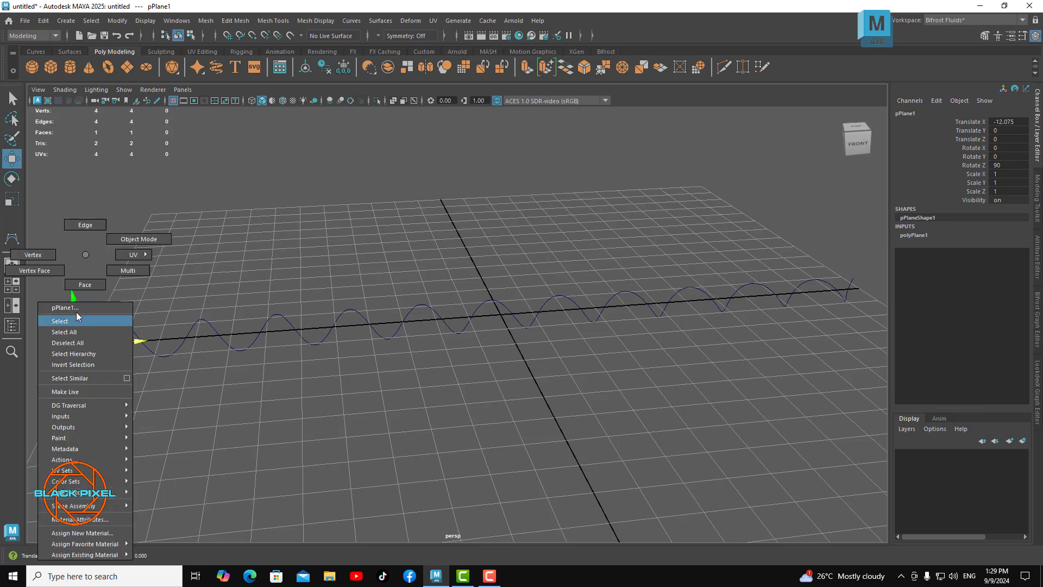
left_click(85, 284)
left_click_drag(149, 393, 123, 384, "alt")
left_click(136, 293)
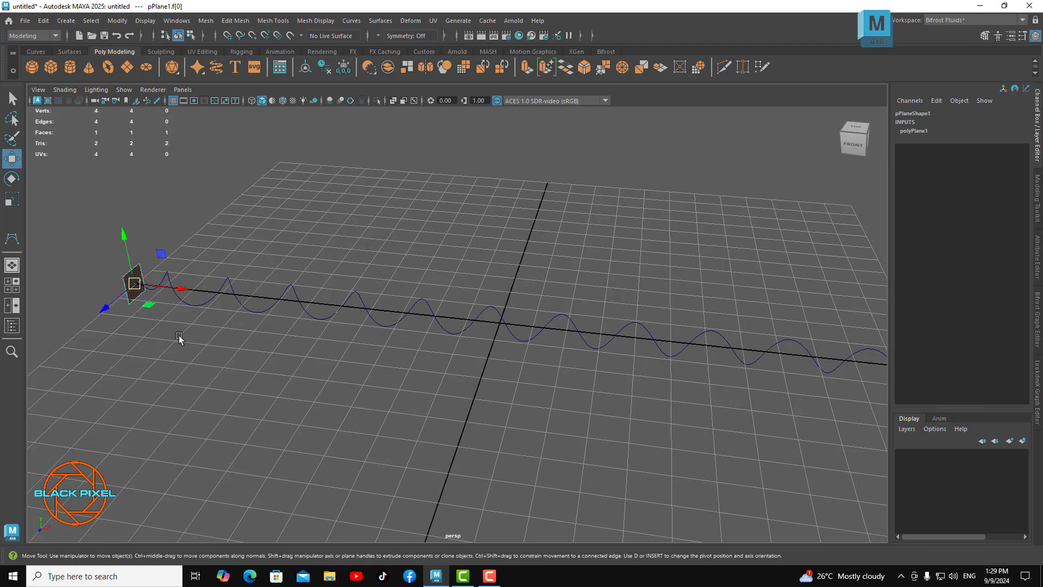
left_click(242, 309)
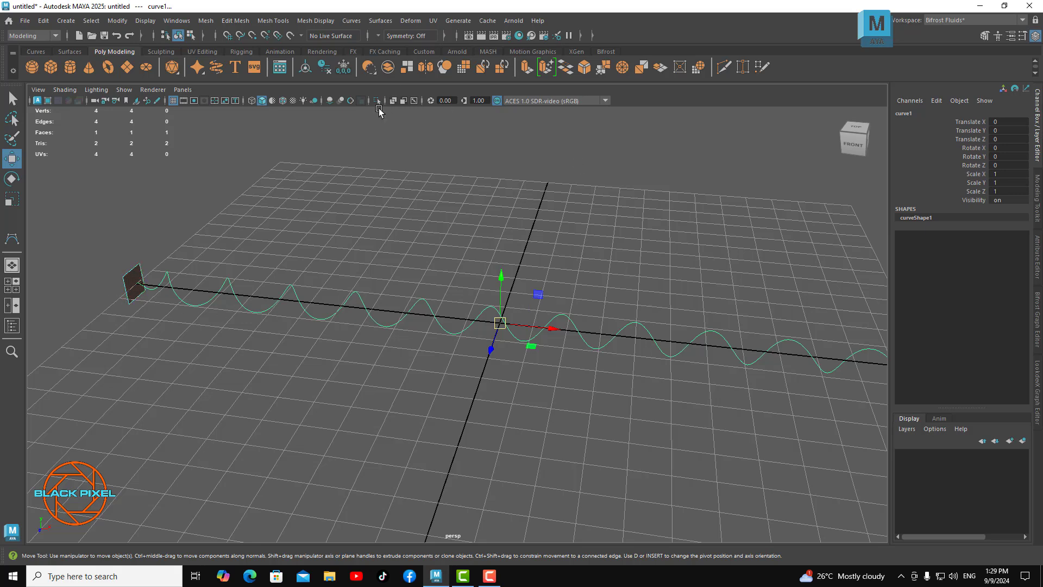
- Extrude pPlane1's face along curve1 with 100 divisions, then deselect the resulting tube
key("ctrl+e")
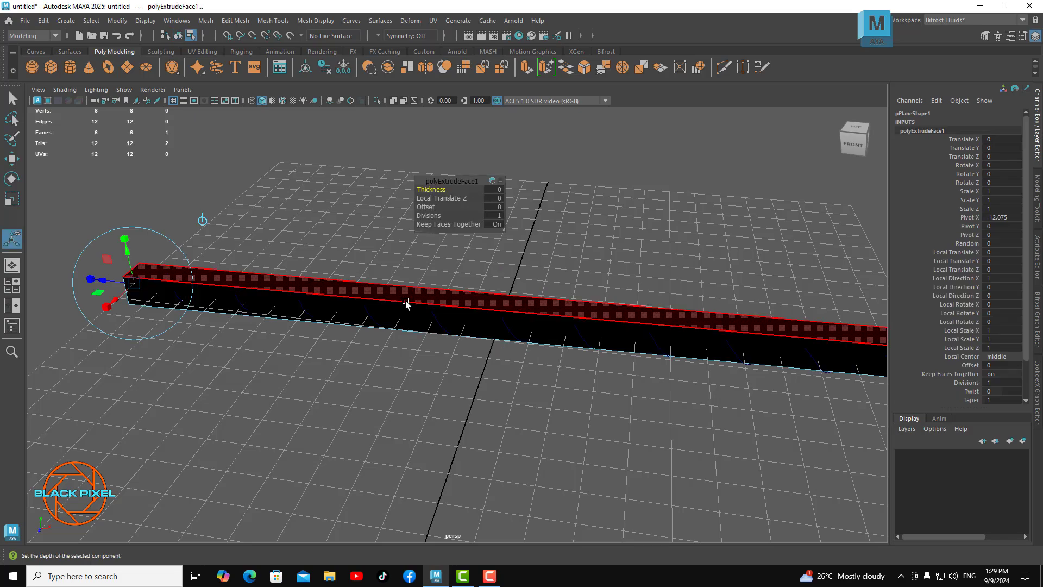
scroll(505, 465, "down", 5)
mouse_move(314, 419)
left_mouse_down("alt")
mouse_move(343, 408)
mouse_move(245, 380)
mouse_move(268, 396)
mouse_move(357, 403)
left_mouse_up("alt")
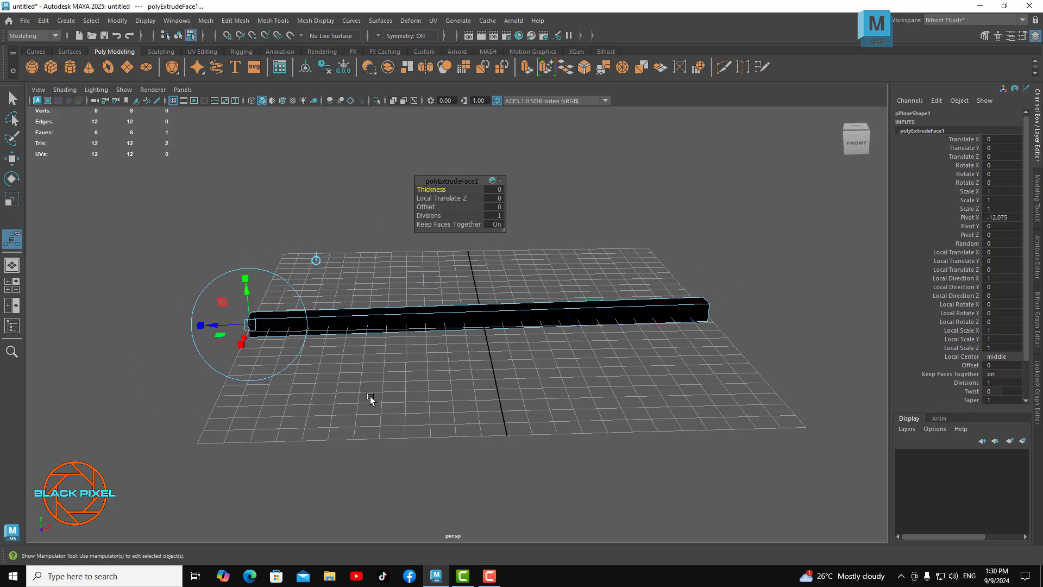
scroll(413, 402, "up", 2)
scroll(454, 408, "up", 2)
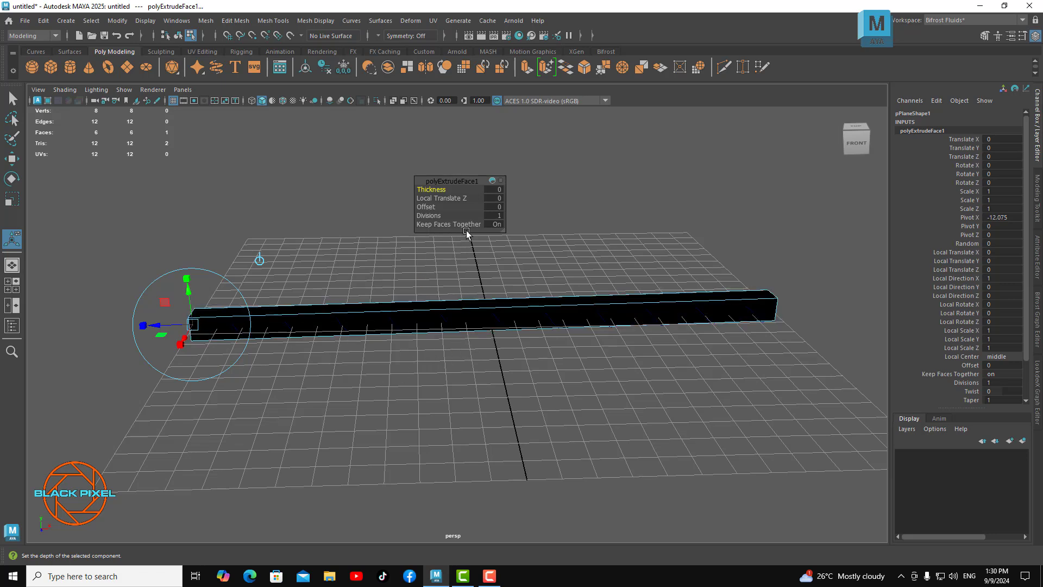
left_click(493, 214)
type("0")
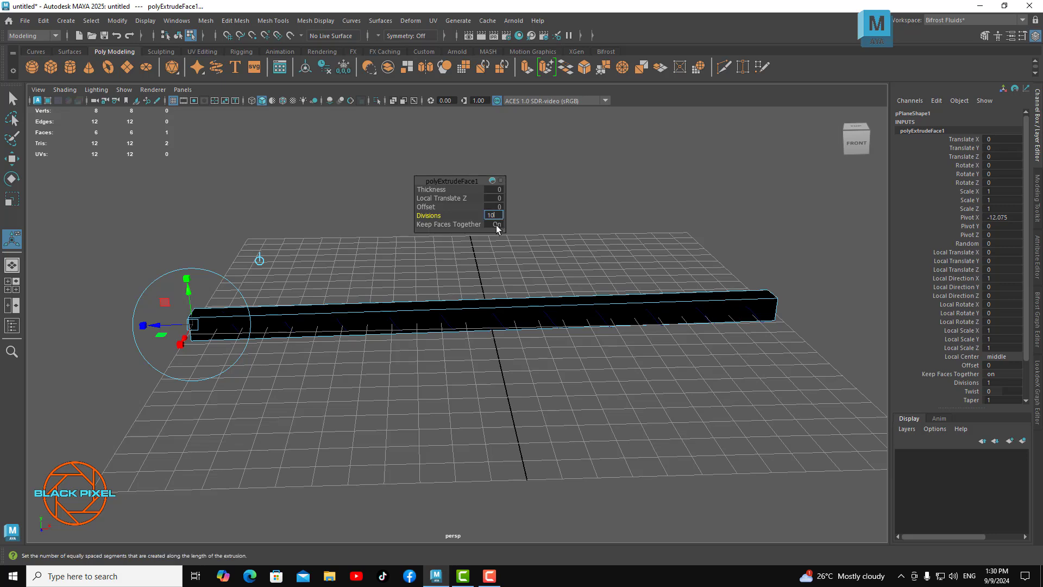
type("0")
key("Return")
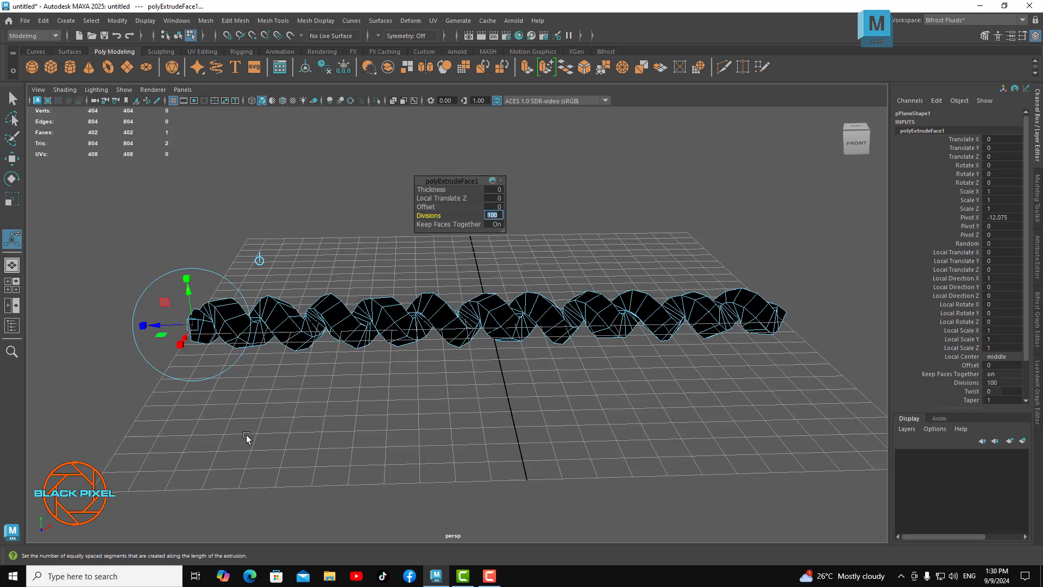
left_click(387, 420)
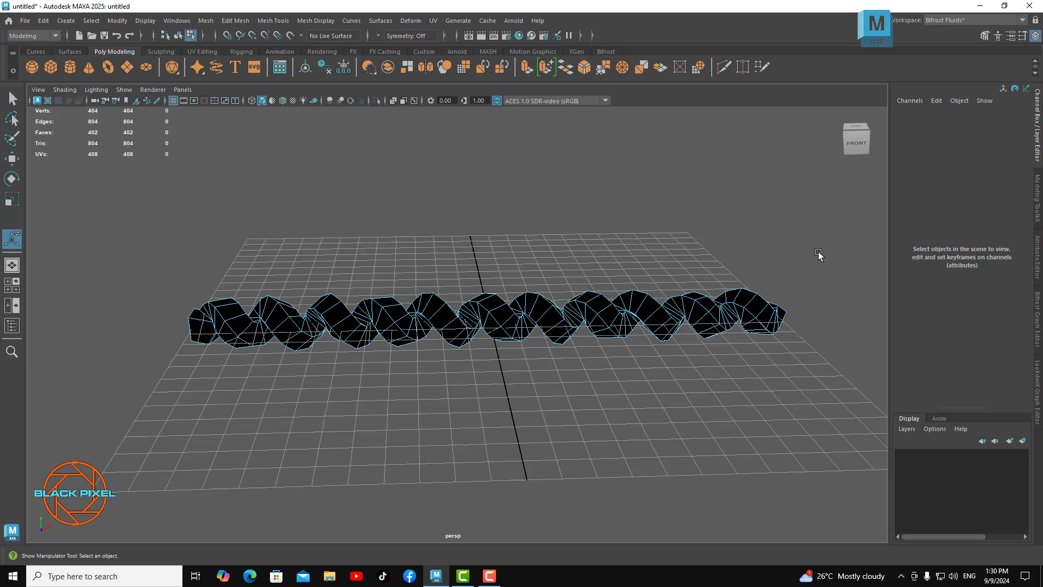
- Select all the tube's faces, reverse their normals, deselect, and orbit around the helix
mouse_move(820, 251)
left_mouse_down()
mouse_move(425, 417)
mouse_move(123, 435)
left_mouse_up()
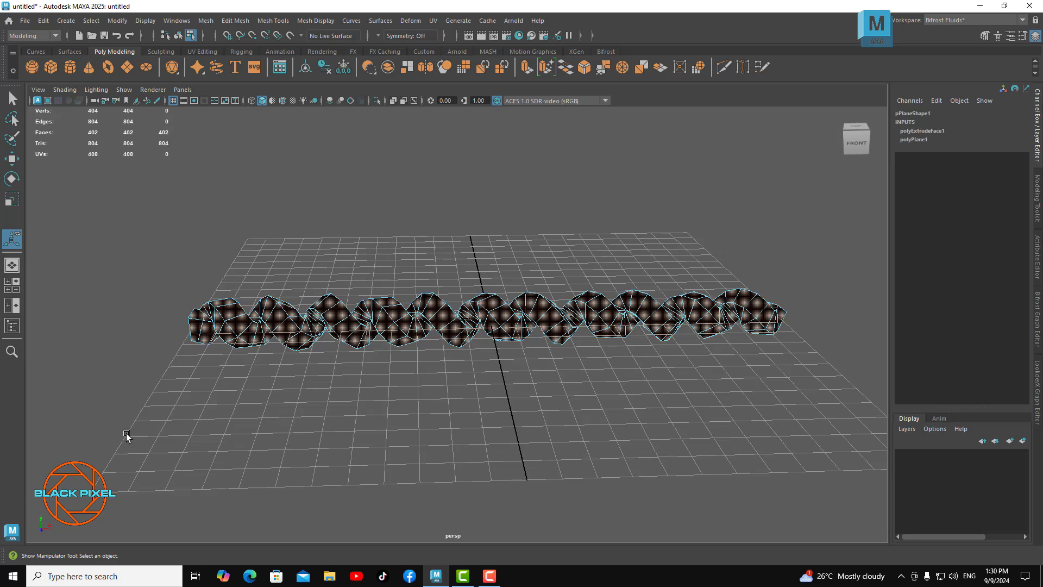
left_click(315, 20)
left_click(316, 73)
key("w")
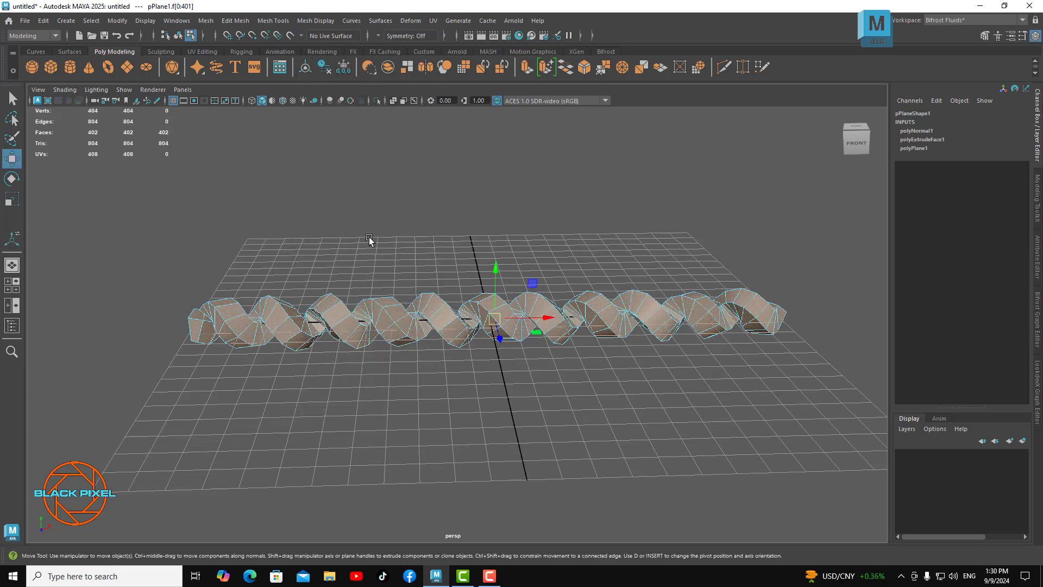
left_click(410, 391)
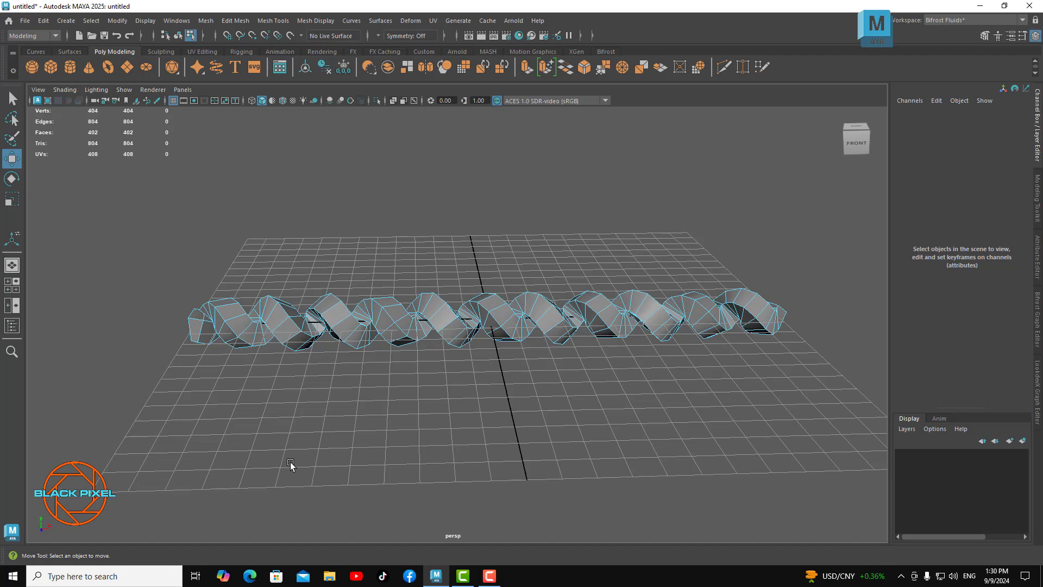
mouse_move(367, 428)
left_mouse_down("alt")
mouse_move(275, 408)
mouse_move(233, 410)
mouse_move(435, 426)
mouse_move(419, 426)
left_mouse_up("alt")
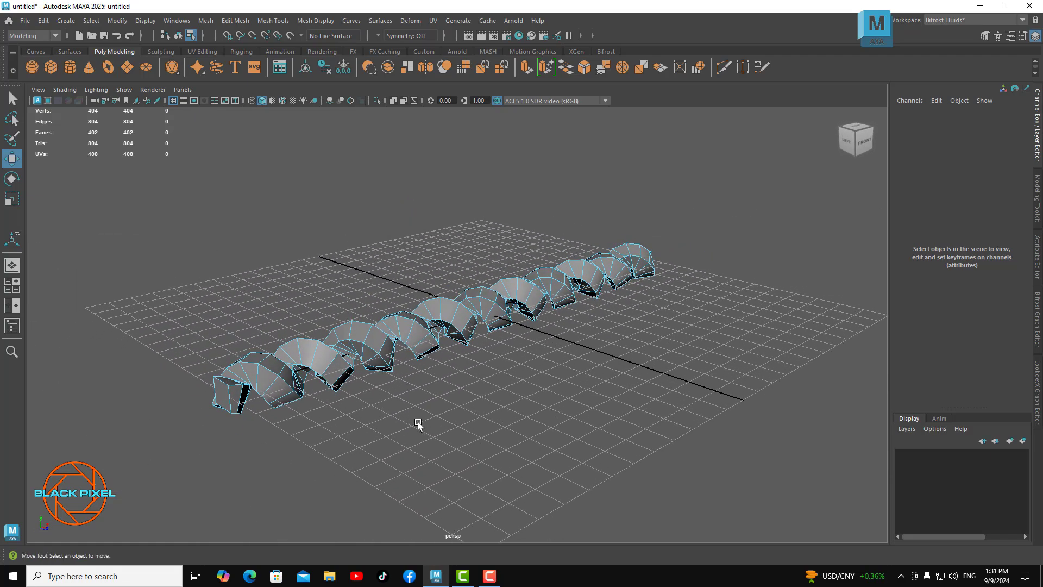
right_click_drag(419, 426, 520, 417, "alt")
left_click_drag(431, 391, 414, 395, "alt")
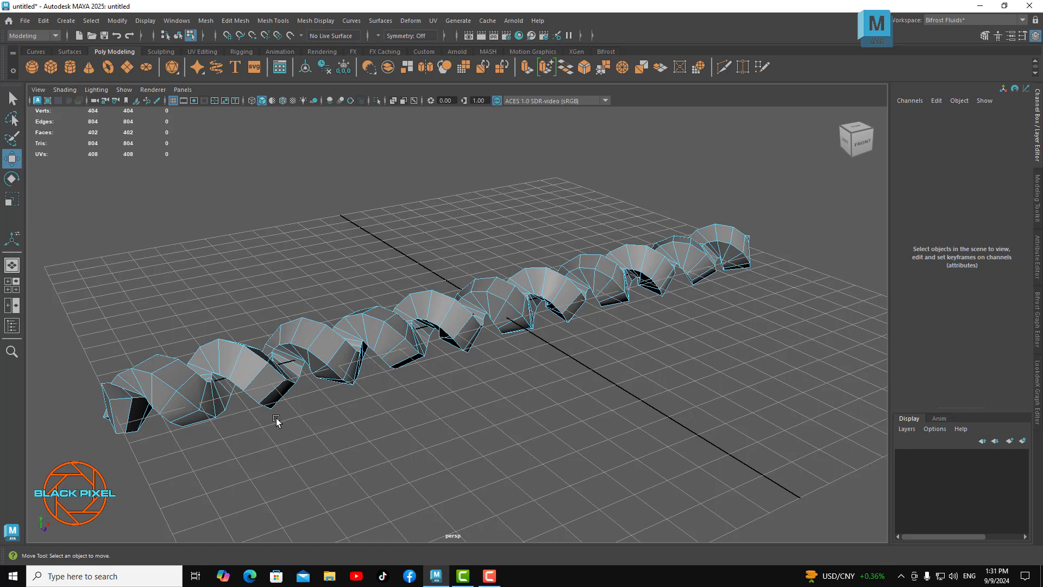
right_click_drag(333, 254, 348, 325)
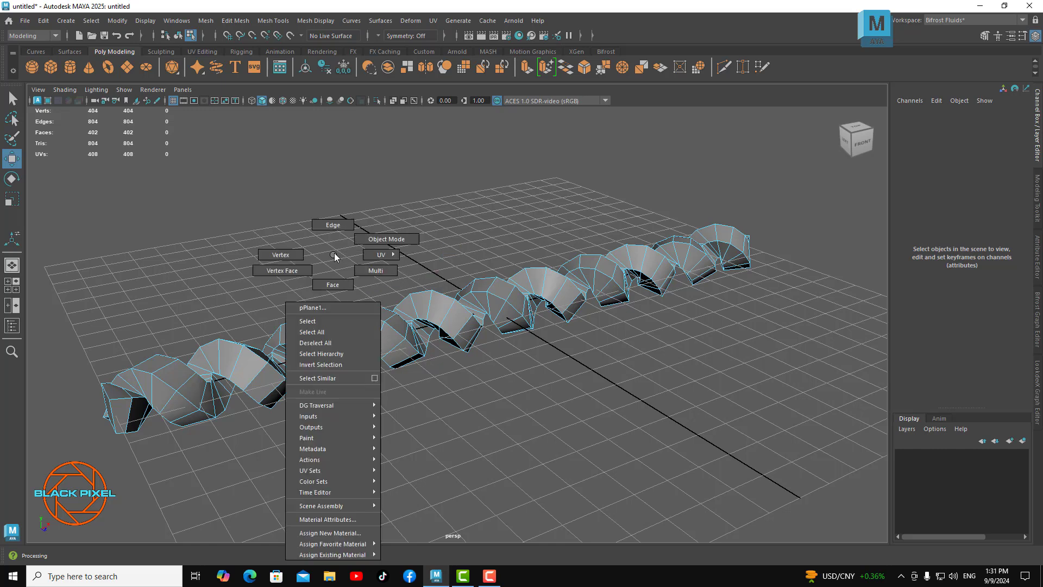
- Switch to Object Mode and show the helix as a smooth 6432-face mesh preview
right_click_drag(348, 325, 338, 262)
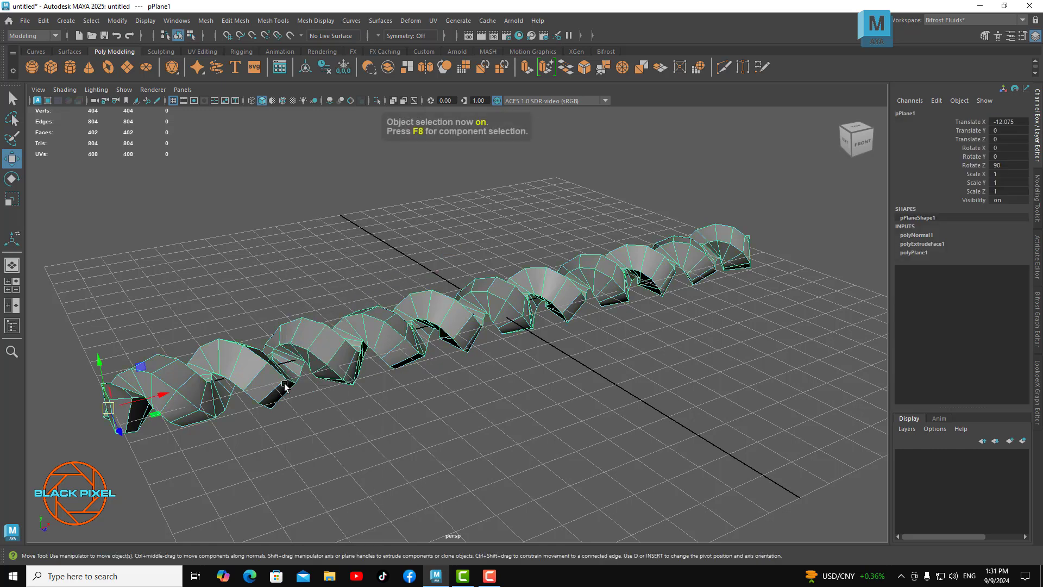
key("3")
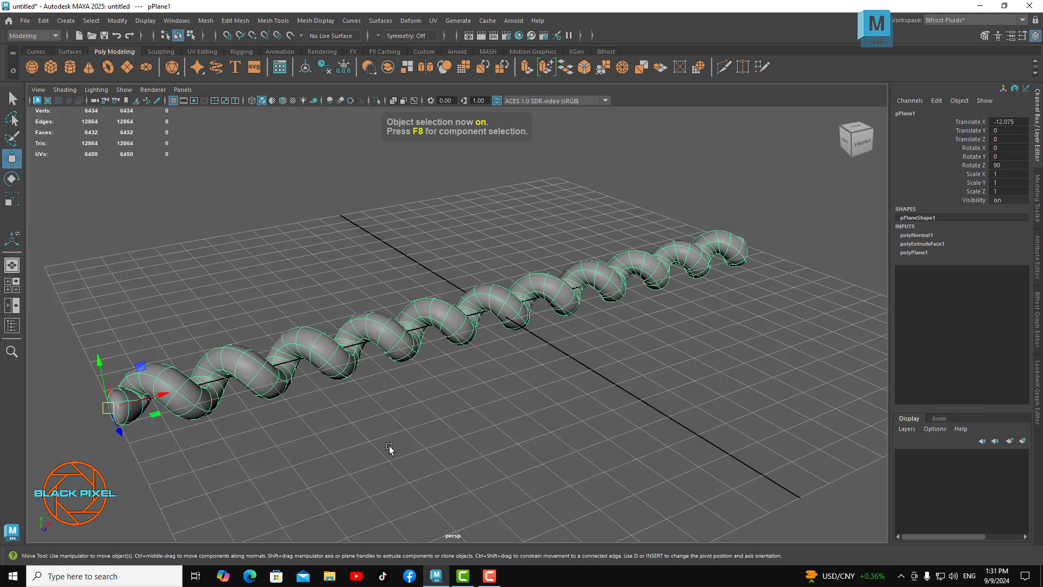
left_click(389, 449)
left_click_drag(424, 427, 350, 429, "alt")
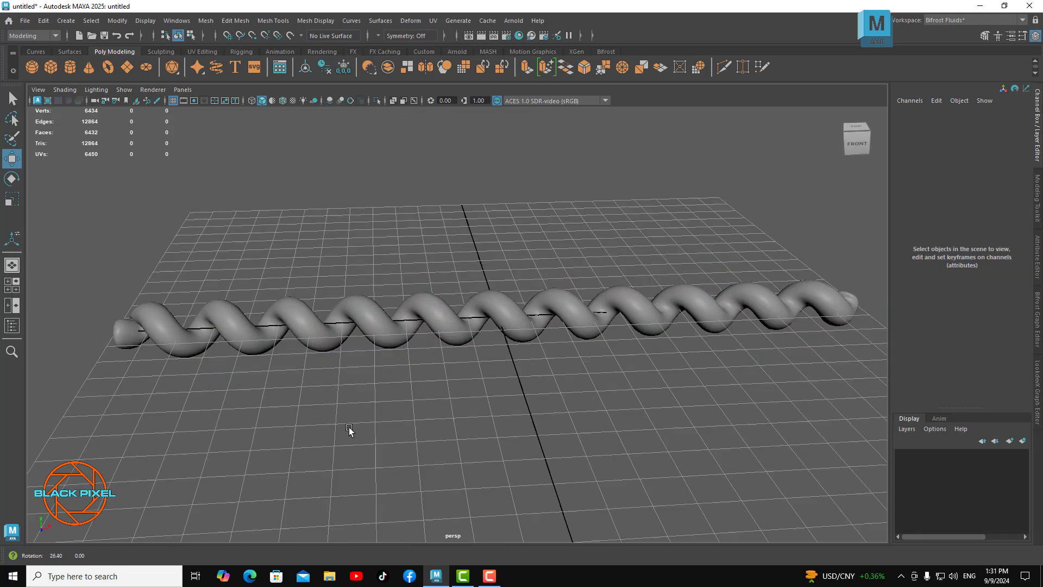
- Select curve1 in the Outliner and switch the viewport to wireframe display
left_click(177, 21)
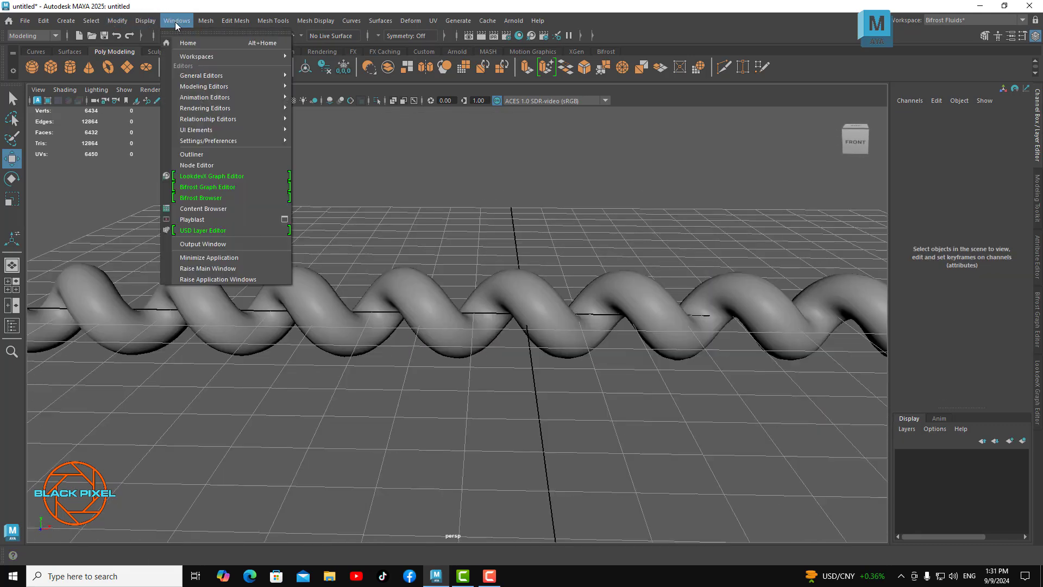
left_click(192, 155)
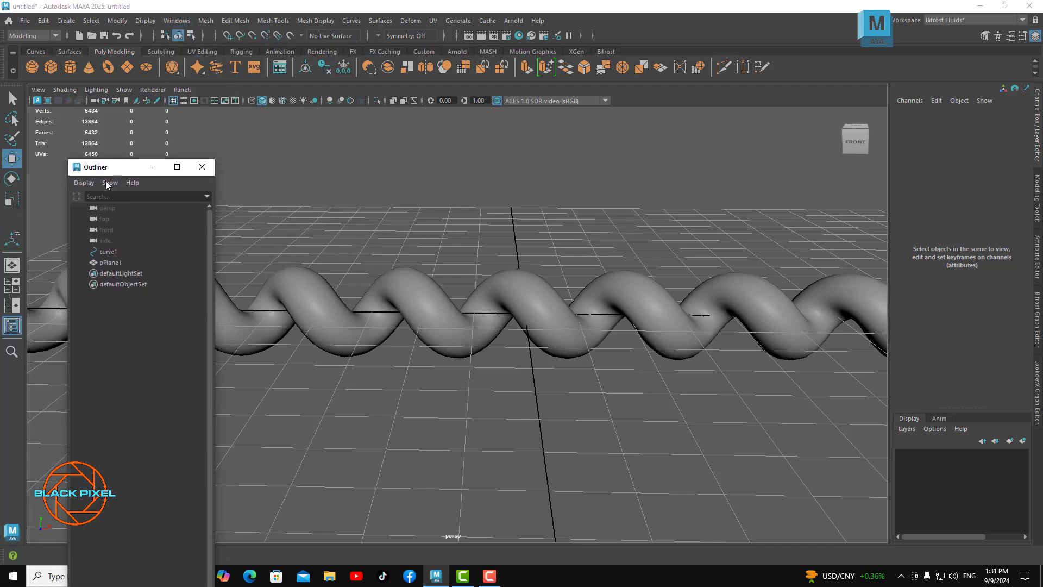
left_click(112, 252)
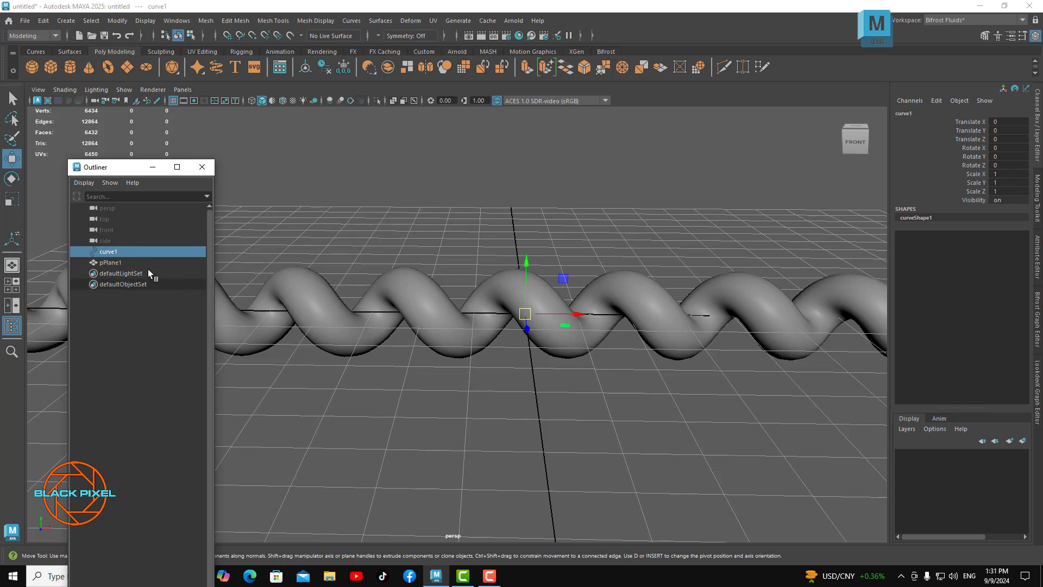
left_click_drag(126, 172, 105, 167)
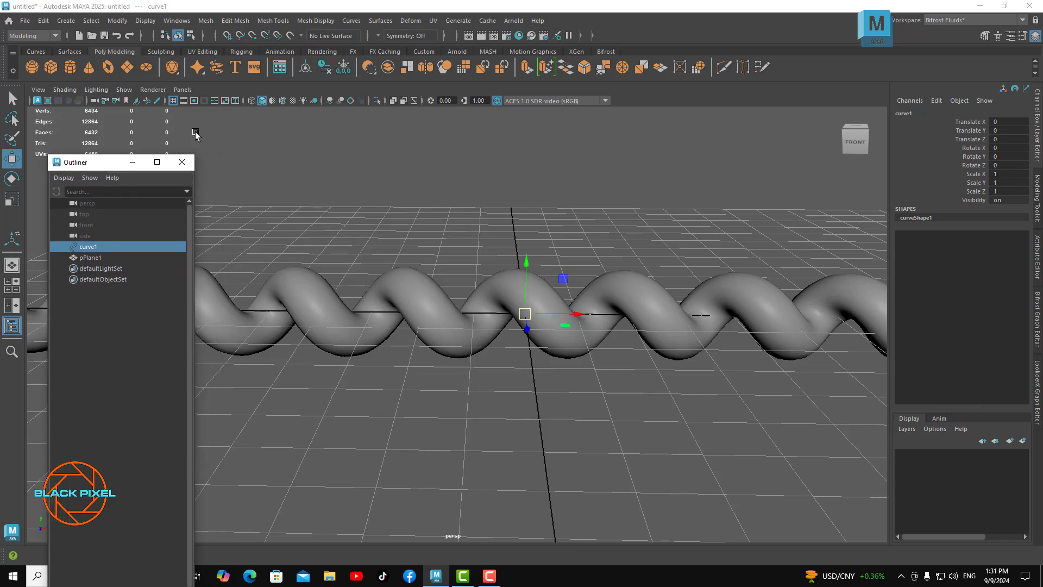
left_click(283, 101)
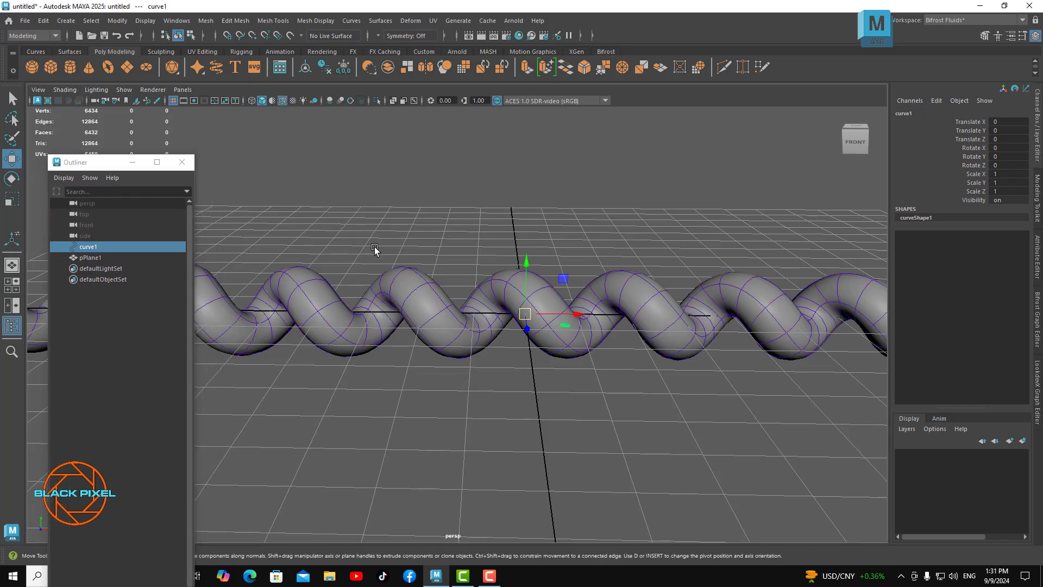
left_click(282, 101)
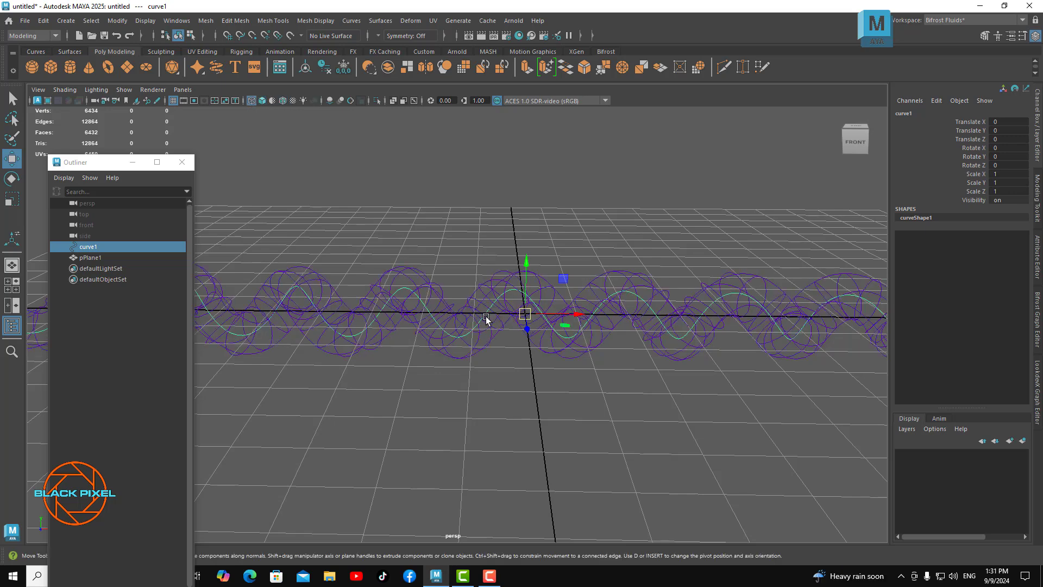
- Select curve1's control vertices cv[32:33], lower them in Y, and close the Outliner
right_click_drag(488, 287, 439, 292)
left_click_drag(476, 333, 440, 358)
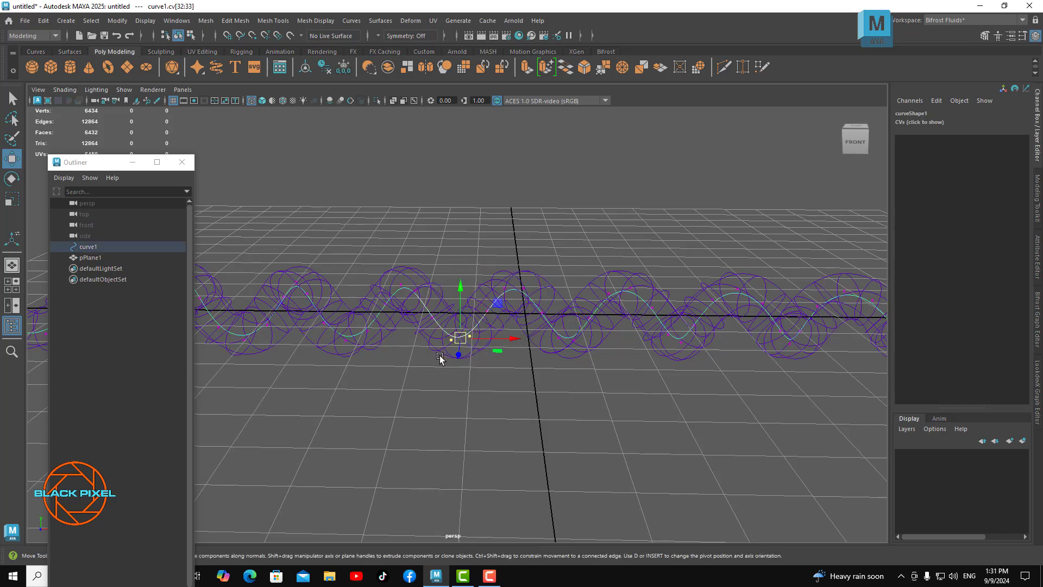
mouse_move(465, 302)
left_mouse_down()
mouse_move(461, 251)
mouse_move(480, 272)
left_mouse_up()
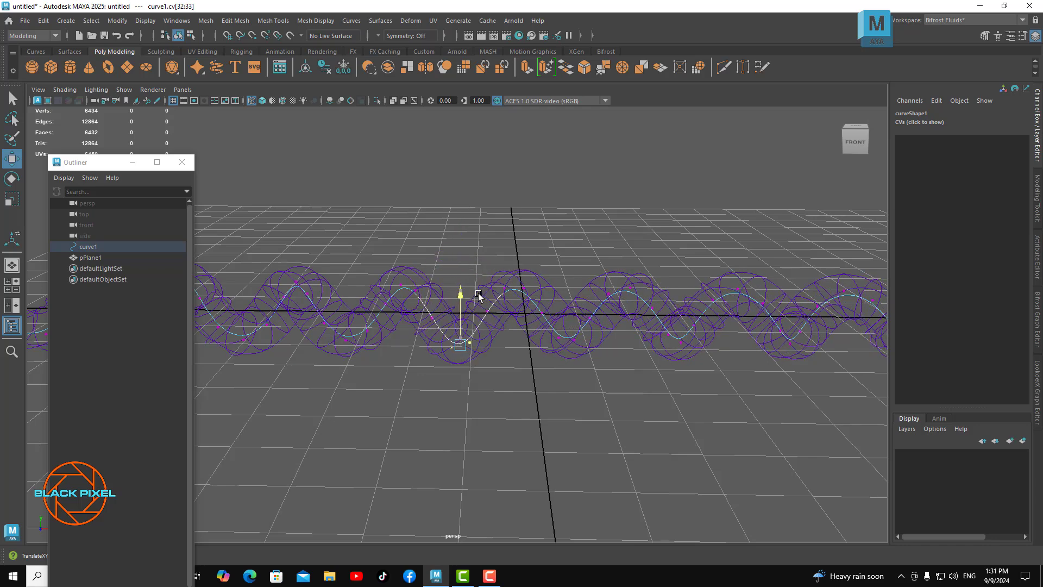
left_click_drag(480, 272, 483, 294)
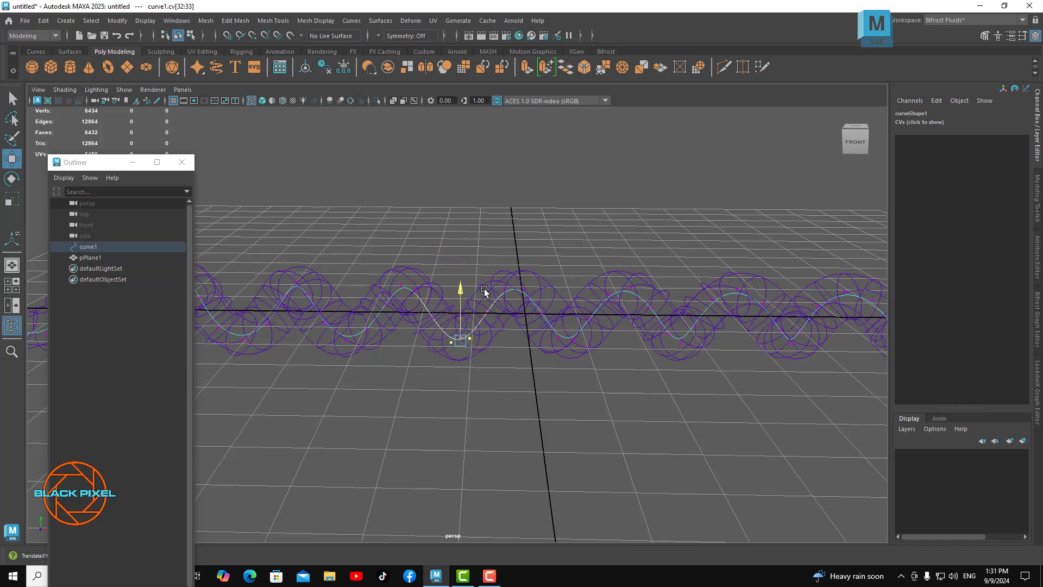
left_click(182, 162)
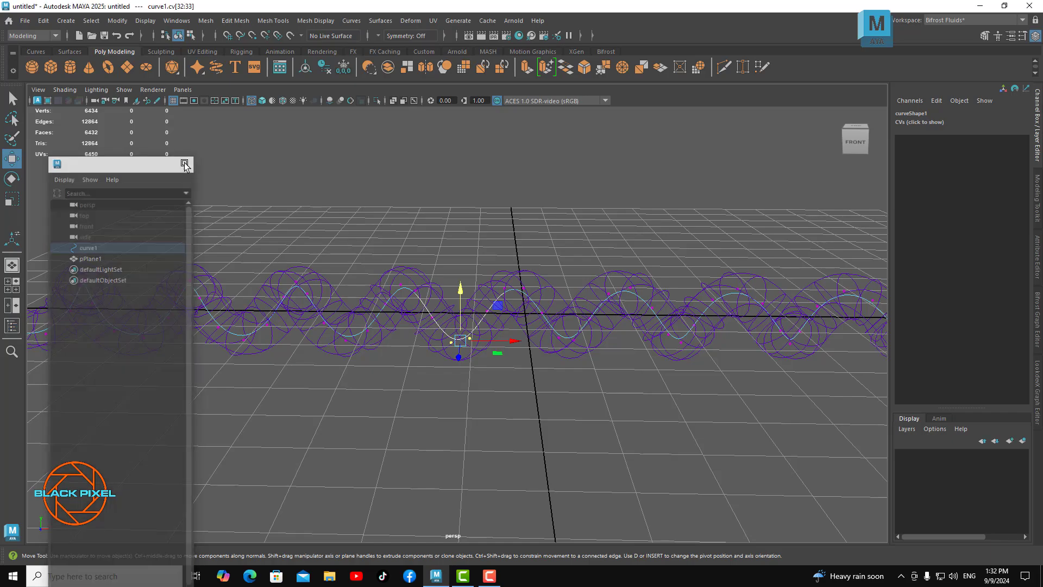
mouse_move(587, 312)
left_mouse_down("alt")
mouse_move(565, 270)
mouse_move(578, 270)
mouse_move(436, 292)
left_mouse_up("alt")
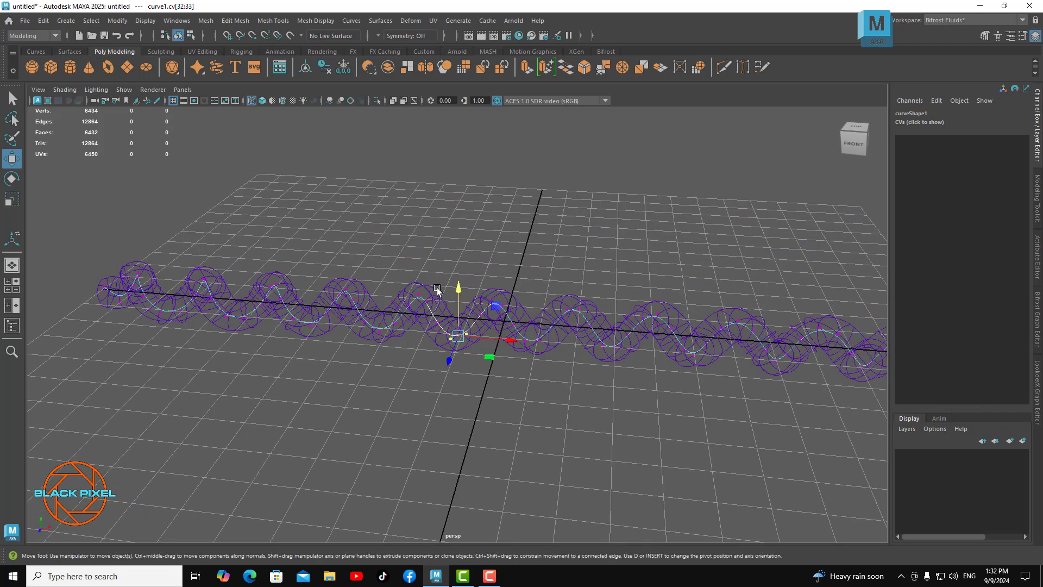
left_click(351, 21)
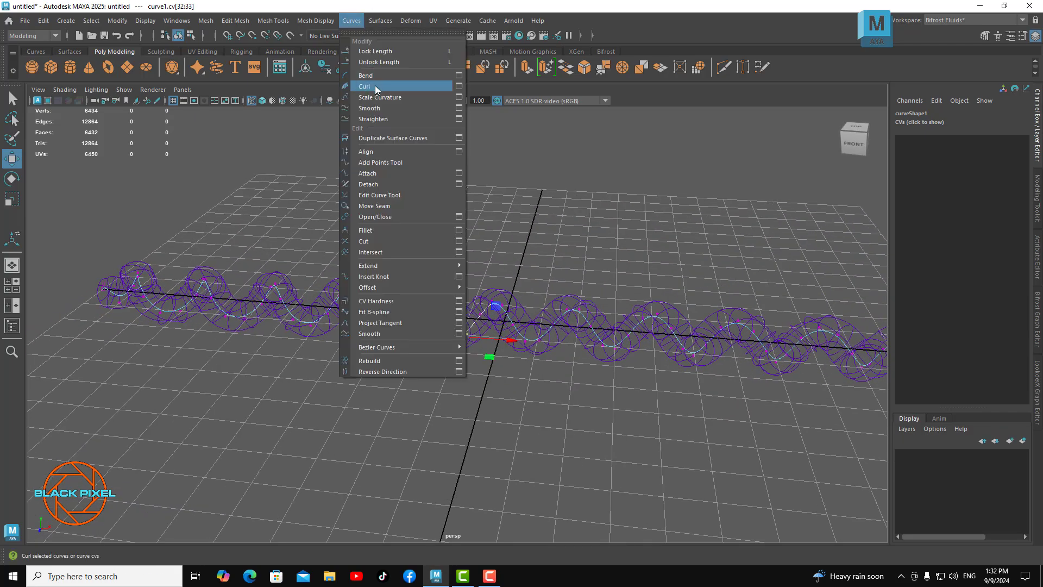
left_click(276, 133)
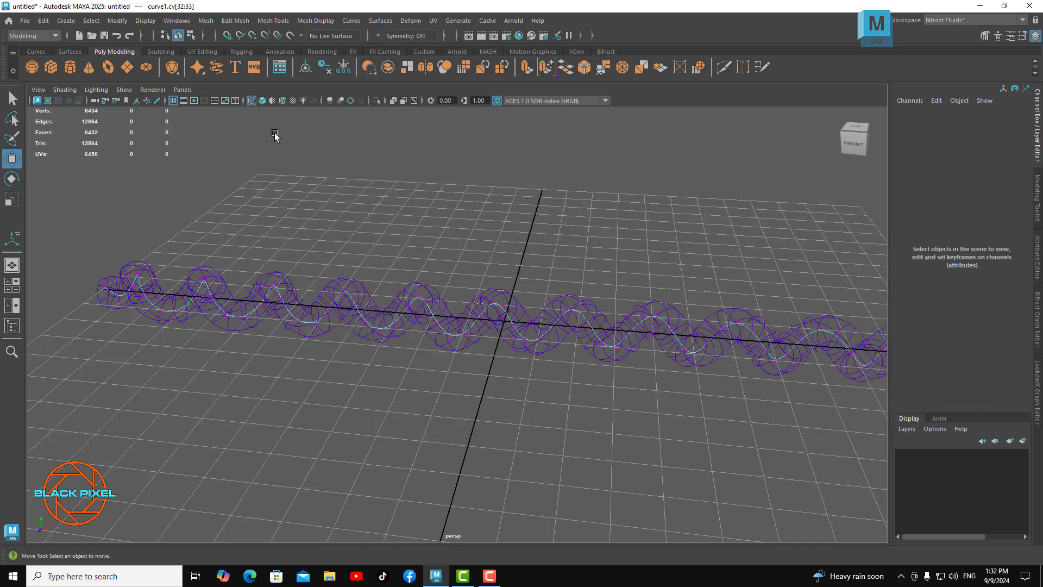